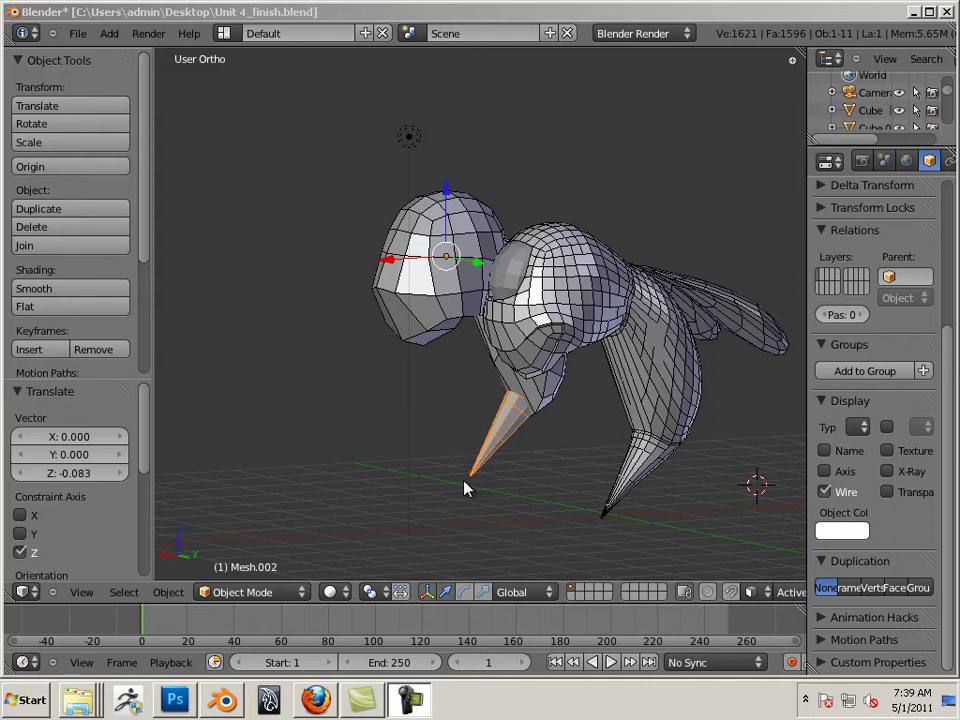
# Select the lamp and orbit around both bees to a side view.
pyautogui.rightClick(415, 477)
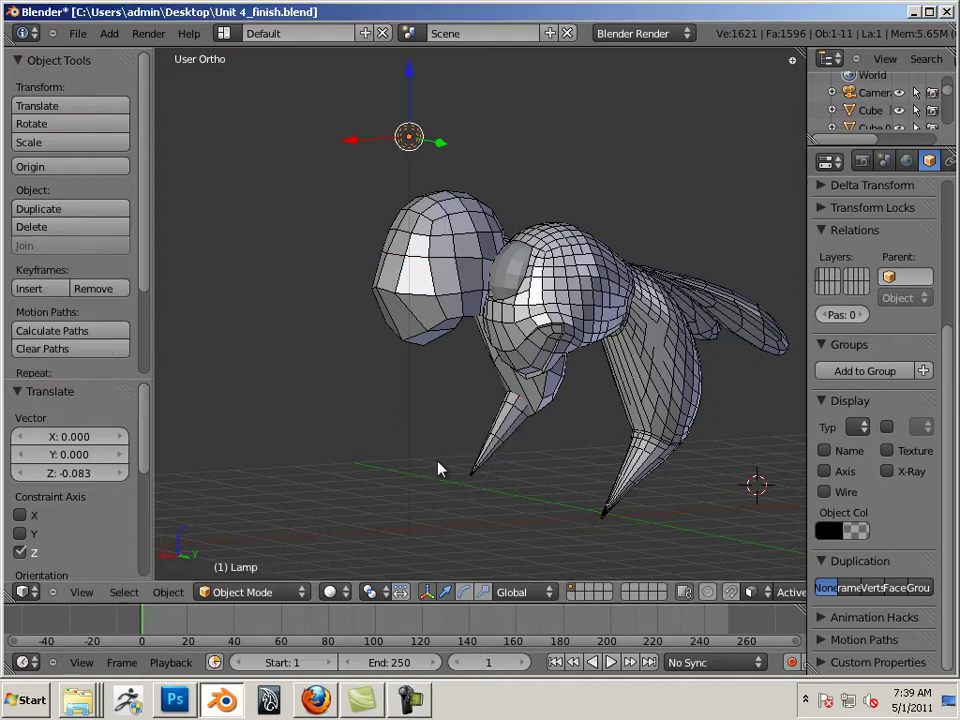
pyautogui.moveTo(437, 467)
pyautogui.mouseDown(button='middle')
pyautogui.moveTo(426, 482)
pyautogui.moveTo(538, 502)
pyautogui.moveTo(568, 469)
pyautogui.moveTo(529, 480)
pyautogui.moveTo(499, 454)
pyautogui.moveTo(511, 451)
pyautogui.moveTo(496, 449)
pyautogui.moveTo(517, 435)
pyautogui.moveTo(583, 441)
pyautogui.moveTo(489, 437)
pyautogui.moveTo(525, 446)
pyautogui.moveTo(441, 453)
pyautogui.mouseUp(button='middle')
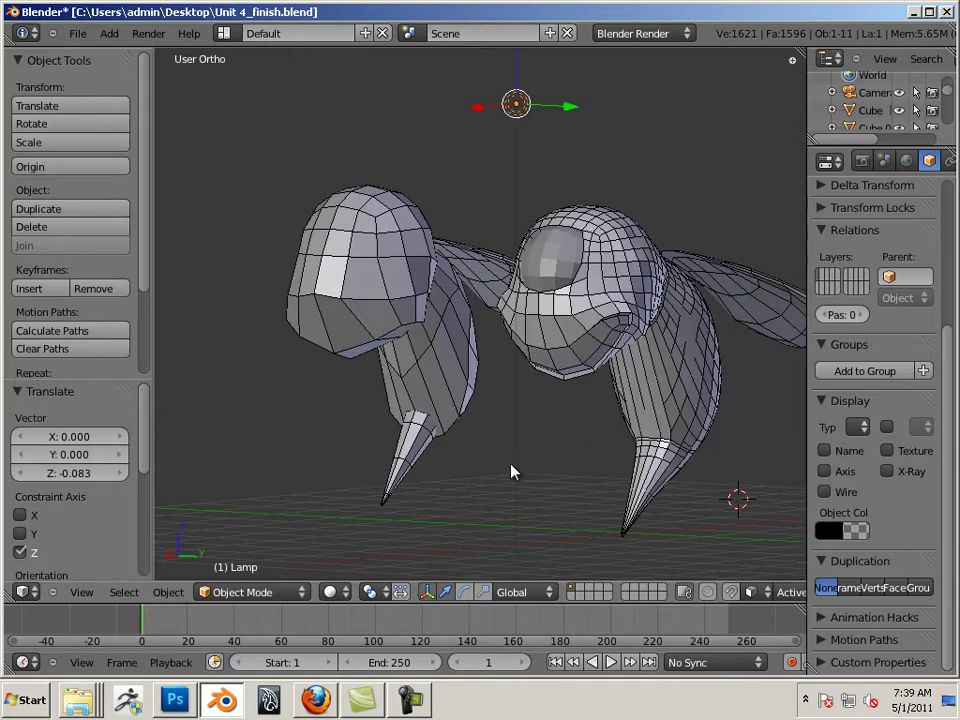
pyautogui.moveTo(510, 469); pyautogui.dragTo(572, 484, button='middle')
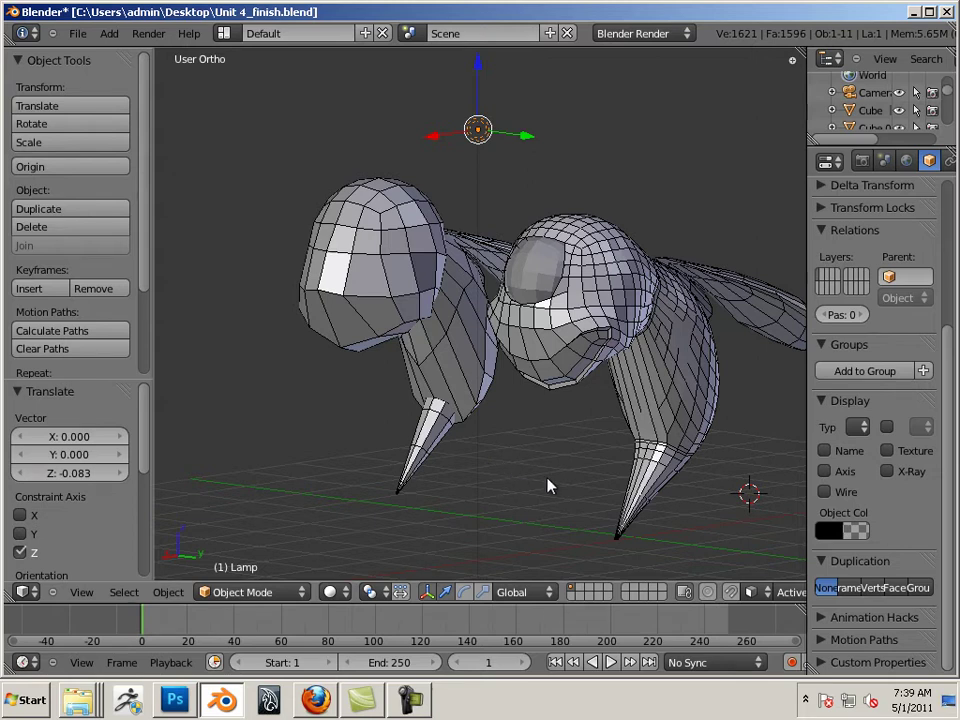
pyautogui.moveTo(549, 484); pyautogui.dragTo(435, 445, button='middle')
# Select the left bee's beak, body and head in turn from a higher side view.
pyautogui.rightClick(435, 445)
pyautogui.keyDown('shift'); pyautogui.rightClick(395, 362); pyautogui.keyUp('shift')
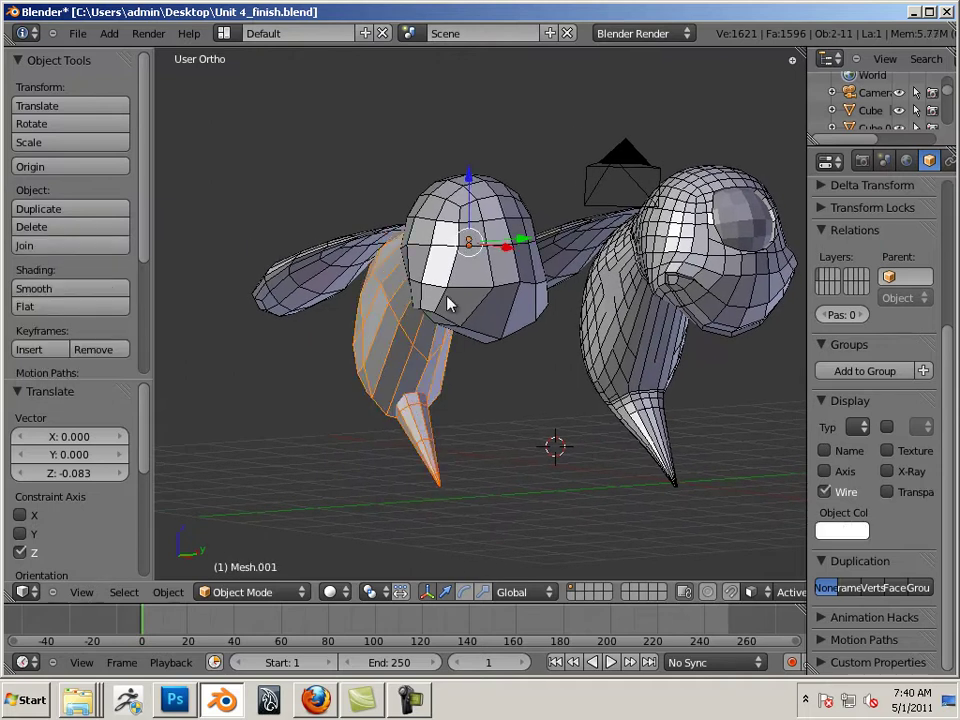
pyautogui.moveTo(465, 388); pyautogui.dragTo(443, 377, button='middle')
pyautogui.rightClick(422, 432)
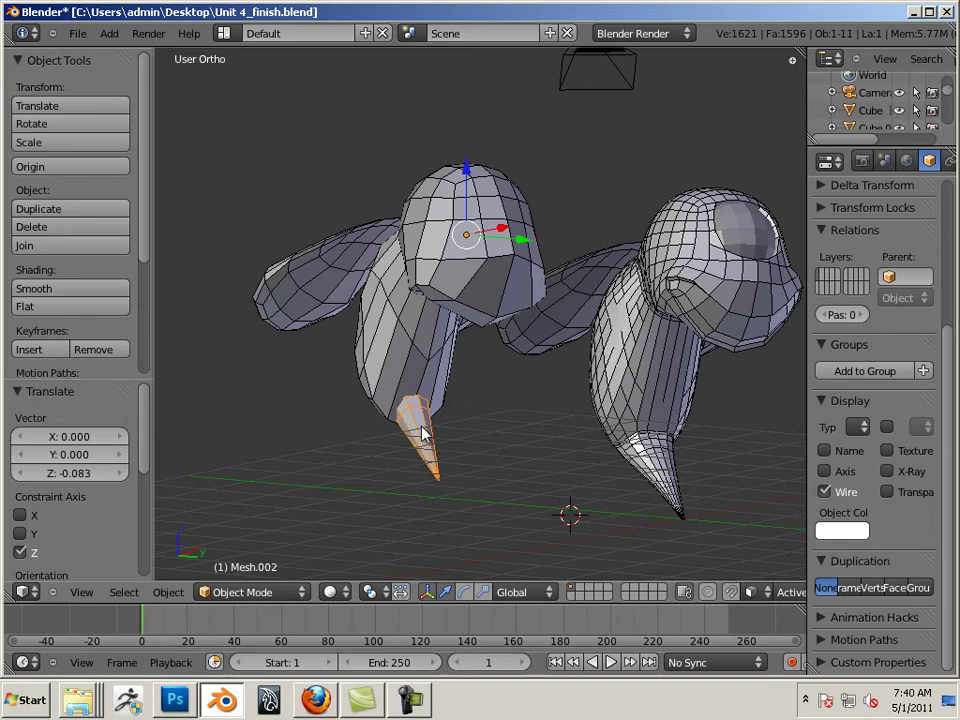
pyautogui.rightClick(446, 382)
pyautogui.rightClick(480, 317)
# From a side angle, select the left bee's beak and body, then add its head.
pyautogui.moveTo(414, 332); pyautogui.dragTo(463, 358, button='middle')
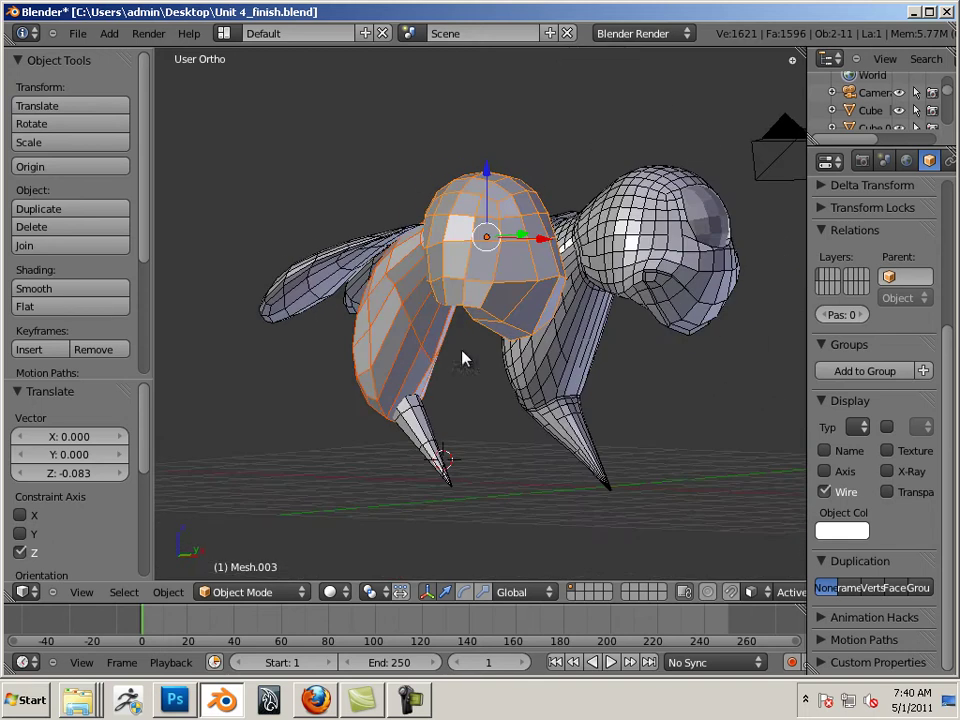
pyautogui.rightClick(428, 425)
pyautogui.rightClick(440, 380)
pyautogui.keyDown('shift'); pyautogui.rightClick(471, 328); pyautogui.keyUp('shift')
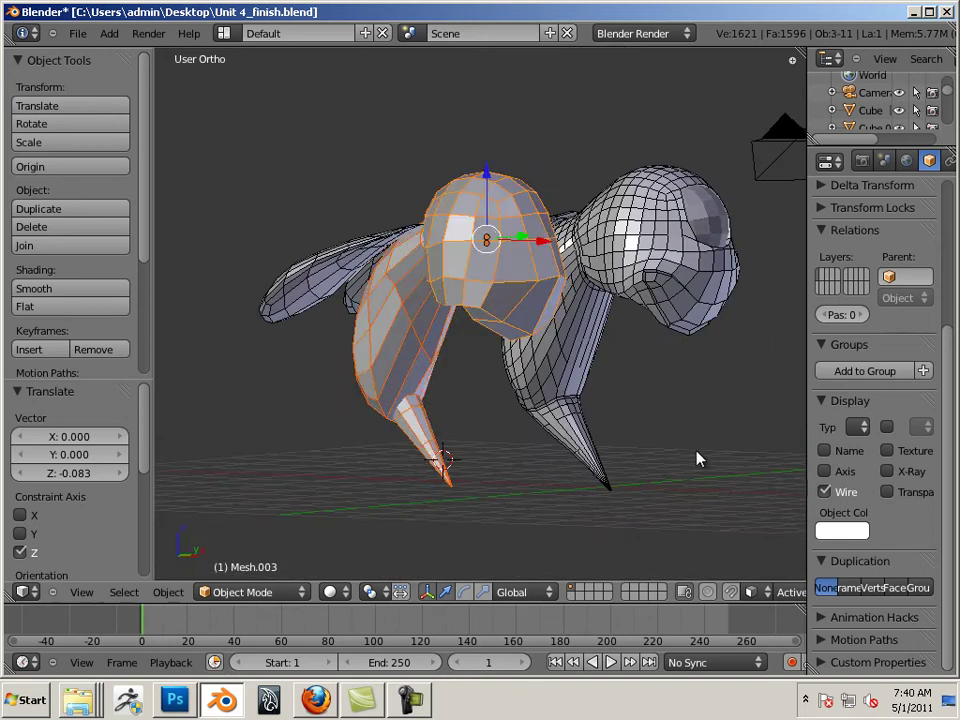
pyautogui.moveTo(698, 459); pyautogui.dragTo(530, 476, button='middle')
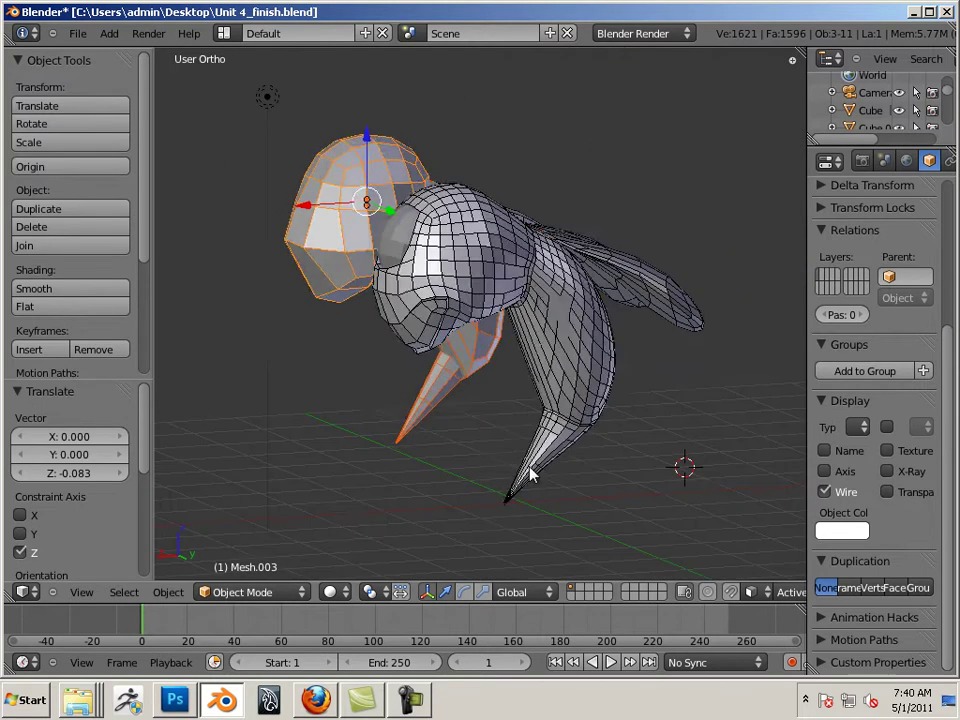
# Select the second bee's head, body and wings, viewing the wings from high at the side.
pyautogui.rightClick(543, 466)
pyautogui.moveTo(417, 453); pyautogui.dragTo(483, 425, button='middle')
pyautogui.rightClick(568, 407)
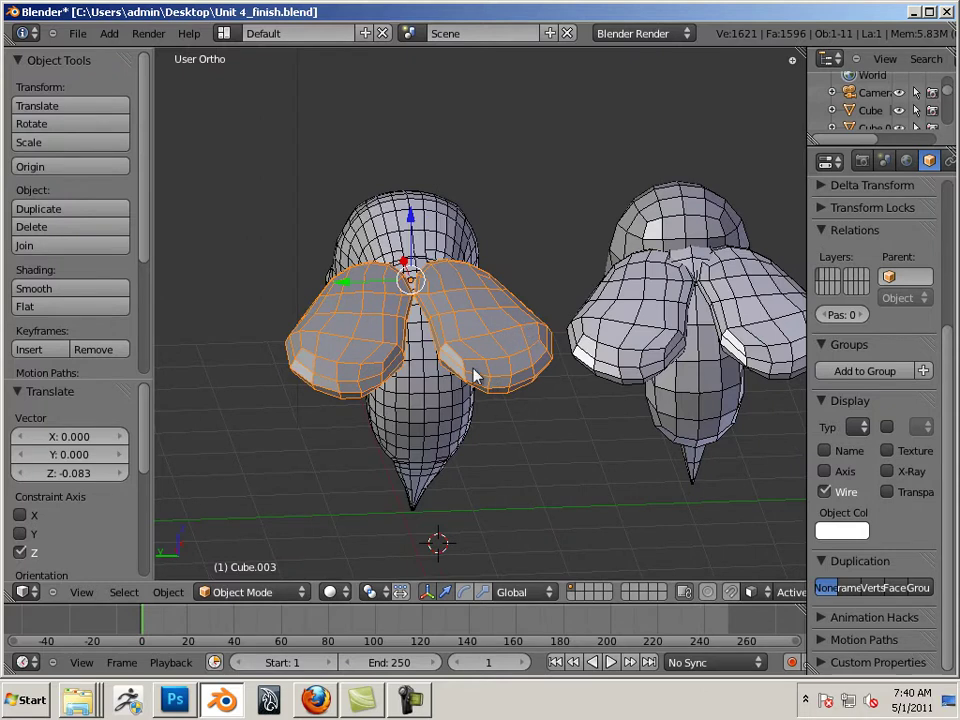
pyautogui.moveTo(422, 421); pyautogui.dragTo(304, 481, button='middle')
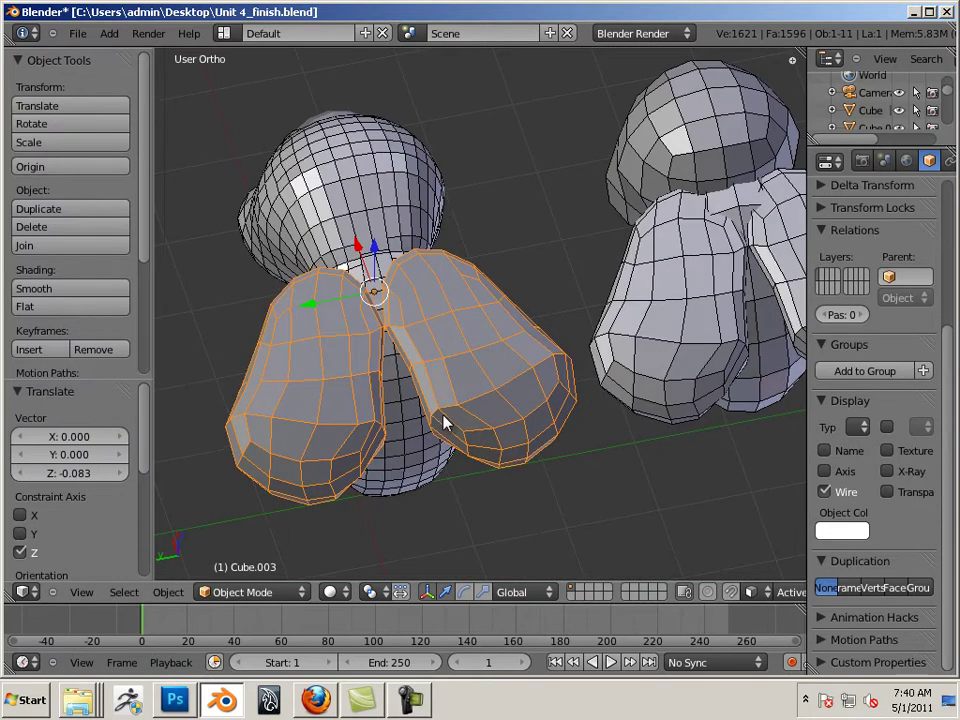
pyautogui.moveTo(445, 424); pyautogui.dragTo(628, 295, button='middle')
# Zoom in and orbit to look down over the bee's head.
pyautogui.scroll(3, 724, 304)
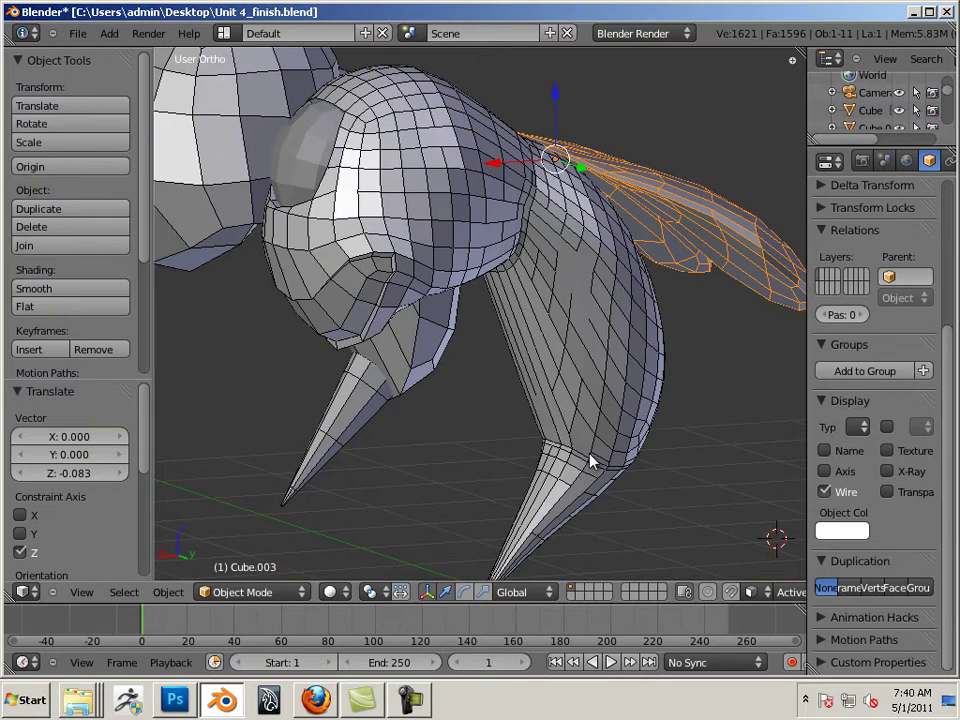
pyautogui.moveTo(589, 465); pyautogui.dragTo(585, 258, button='middle')
pyautogui.moveTo(446, 283); pyautogui.dragTo(500, 275, button='middle')
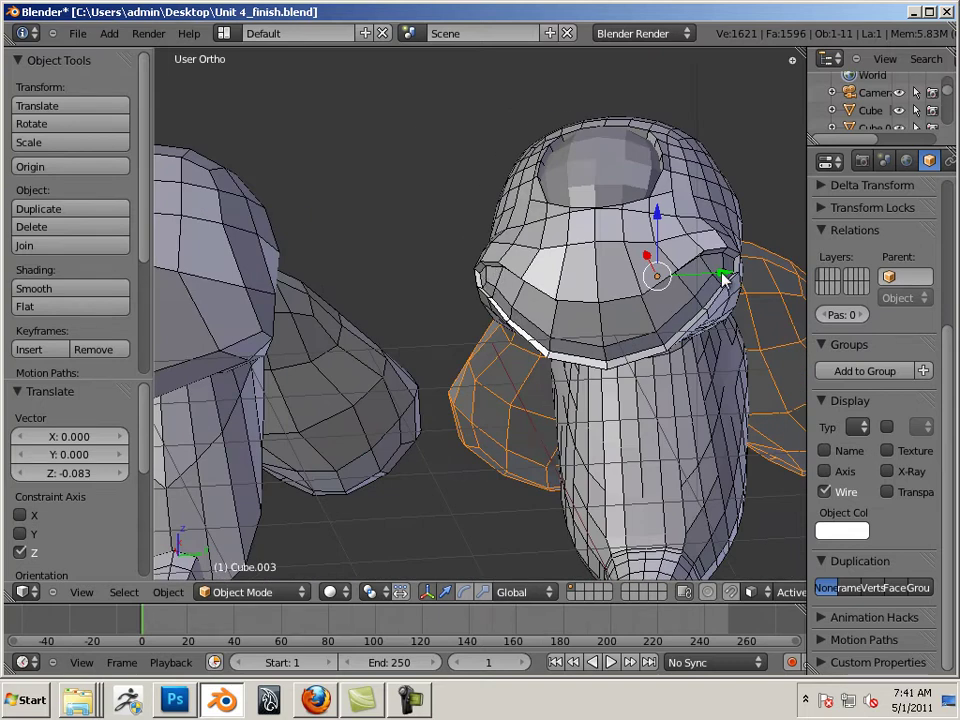
pyautogui.moveTo(690, 290); pyautogui.dragTo(530, 255, button='middle')
# Alternate selecting the eye sphere and the head from above the bee.
pyautogui.rightClick(540, 315)
pyautogui.rightClick(527, 321)
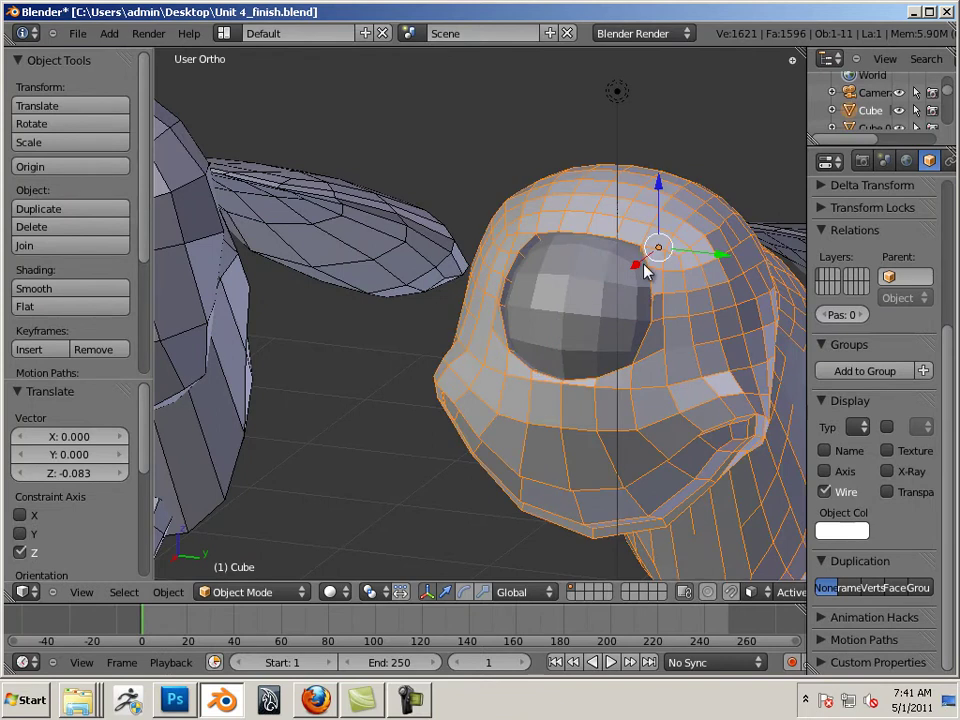
pyautogui.moveTo(642, 264); pyautogui.dragTo(563, 303)
pyautogui.rightClick(592, 315)
pyautogui.rightClick(592, 317)
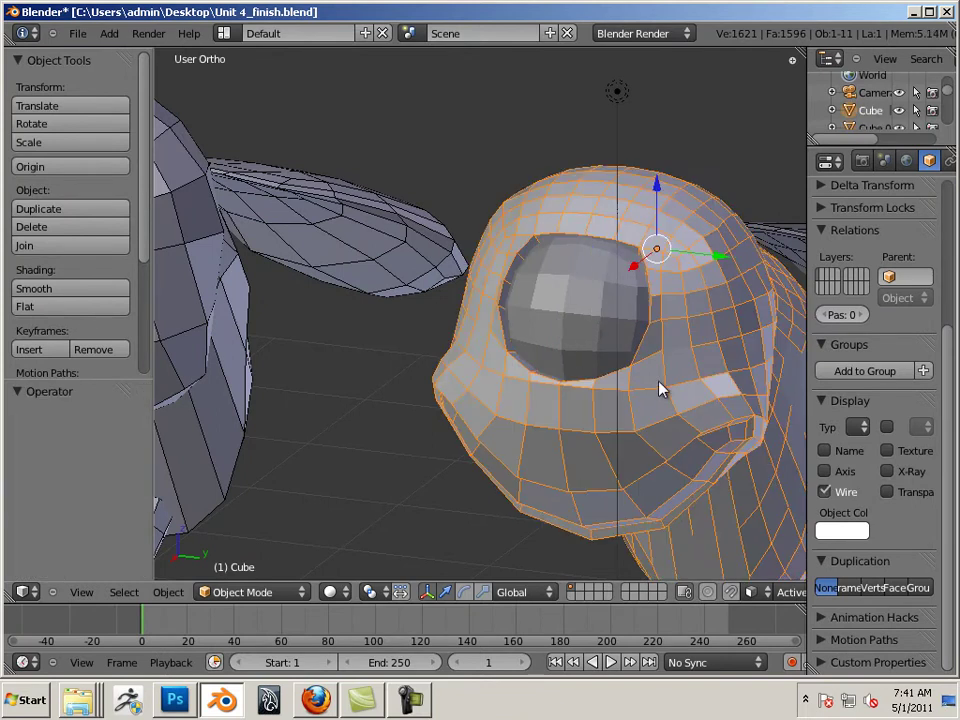
pyautogui.moveTo(660, 390); pyautogui.dragTo(606, 386, button='middle')
# Select the eye sphere and start an X-axis move, leaving it in place.
pyautogui.rightClick(519, 376)
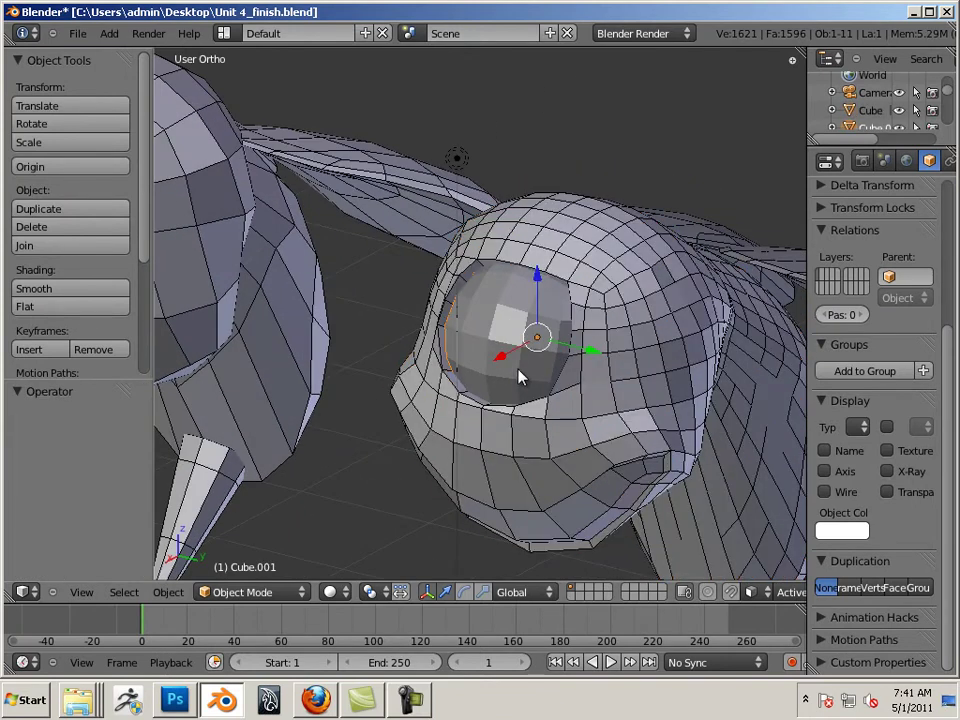
pyautogui.press('g')
pyautogui.press('x')
pyautogui.click(525, 375)
# From a three-quarter view, select the head, then the eye sphere.
pyautogui.moveTo(525, 375); pyautogui.dragTo(585, 390, button='middle')
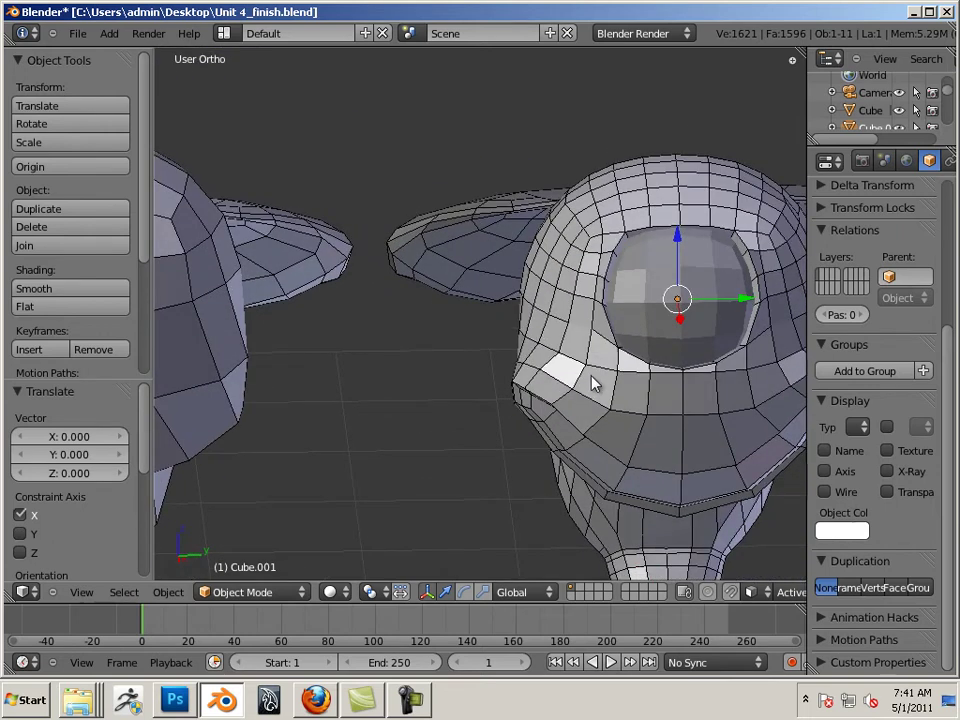
pyautogui.rightClick(576, 242)
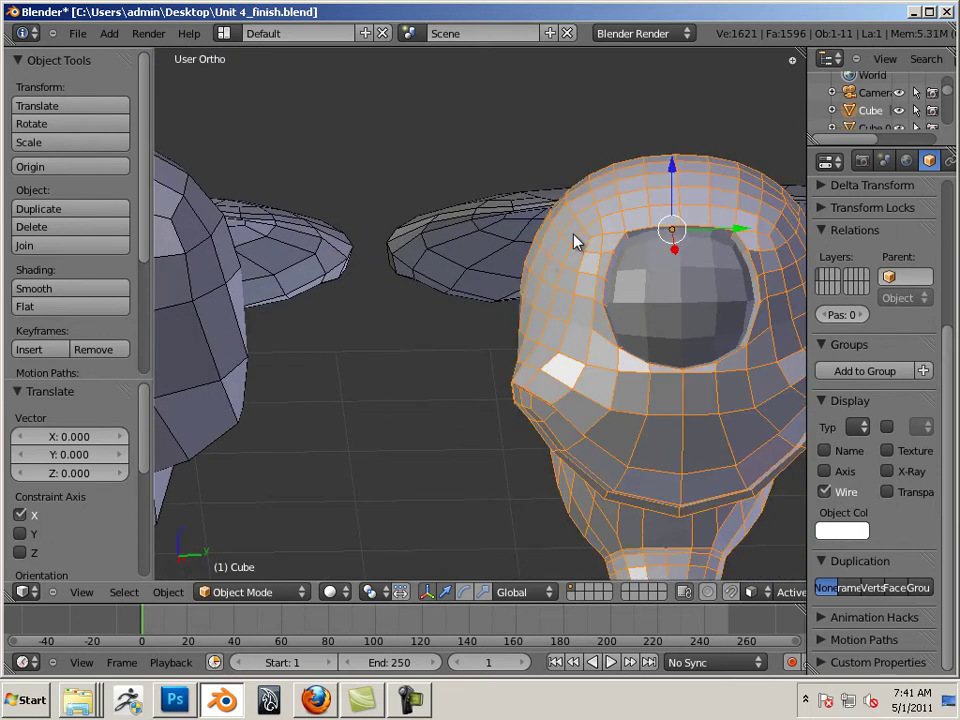
pyautogui.rightClick(672, 295)
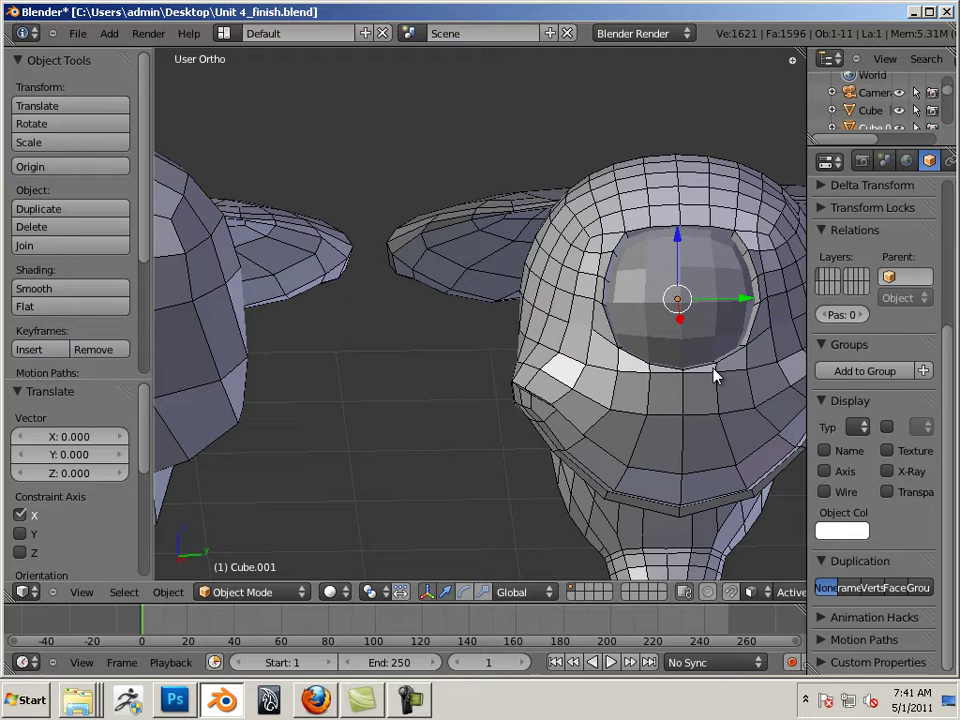
pyautogui.scroll(-3, 715, 375)
pyautogui.moveTo(660, 368); pyautogui.dragTo(557, 383, button='middle')
pyautogui.rightClick(557, 383)
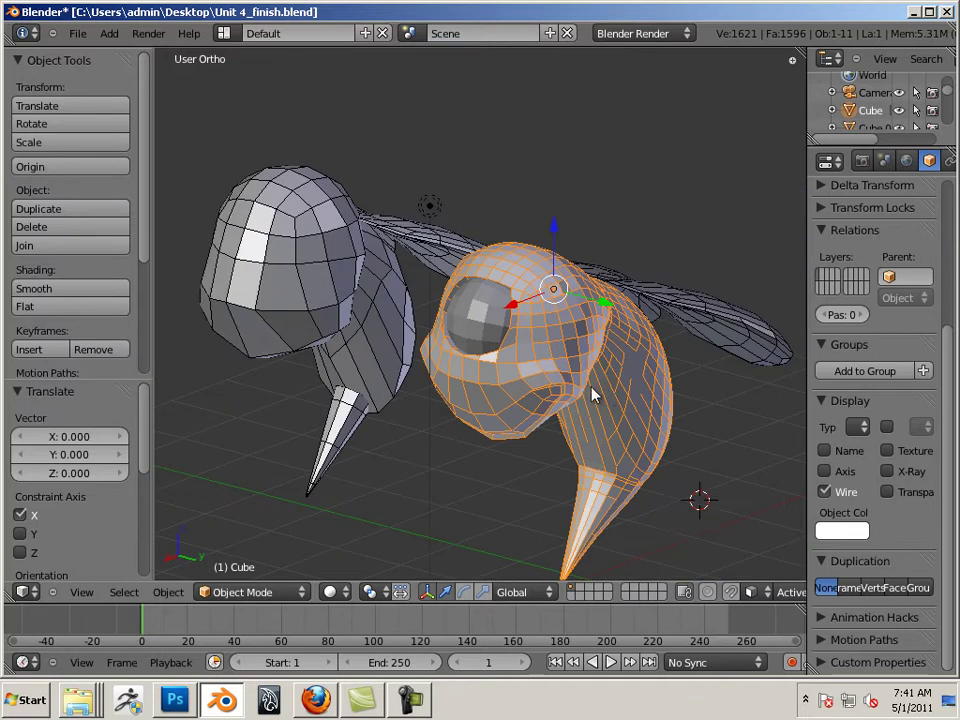
pyautogui.scroll(5, 620, 393)
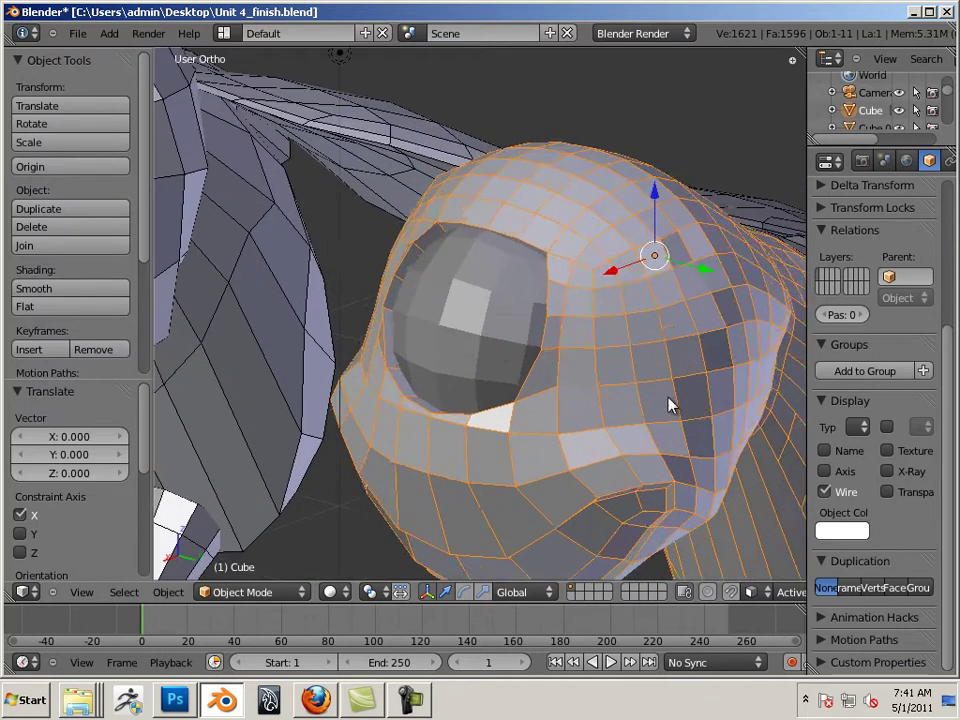
pyautogui.rightClick(540, 345)
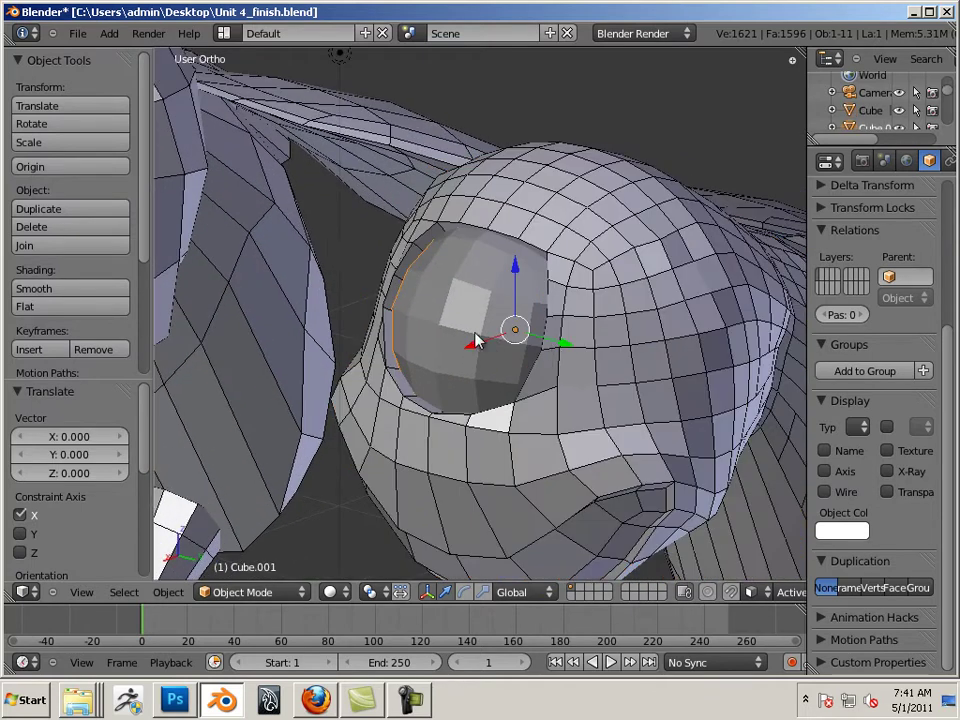
# Push the eye deeper into its socket along X, then undo the move.
pyautogui.press('g')
pyautogui.press('x')
pyautogui.click(533, 365)
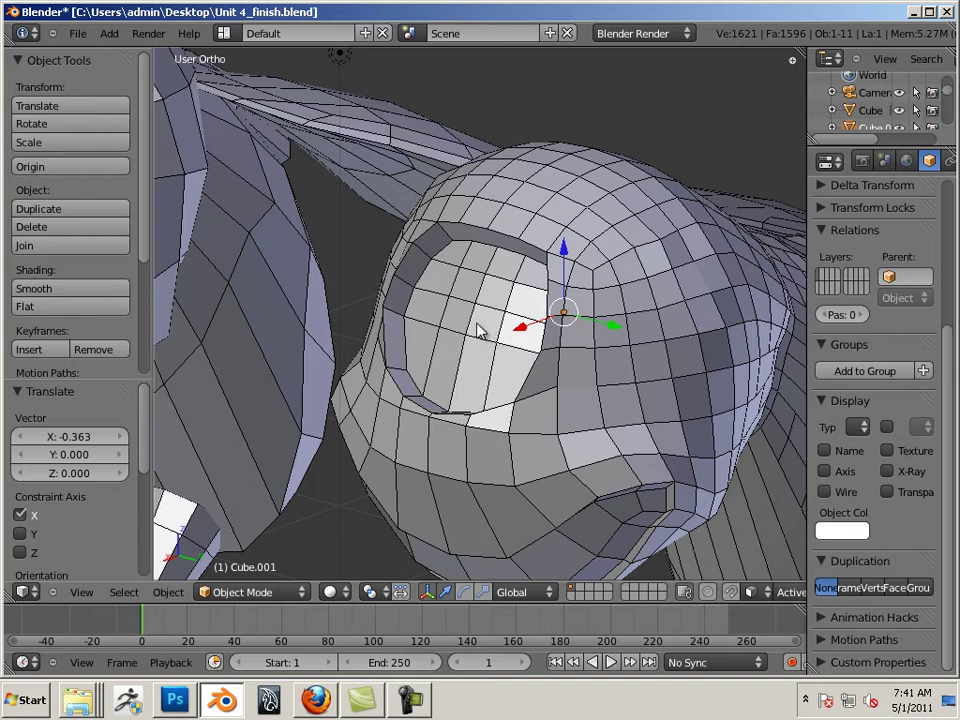
pyautogui.hotkey('ctrl', 'z')
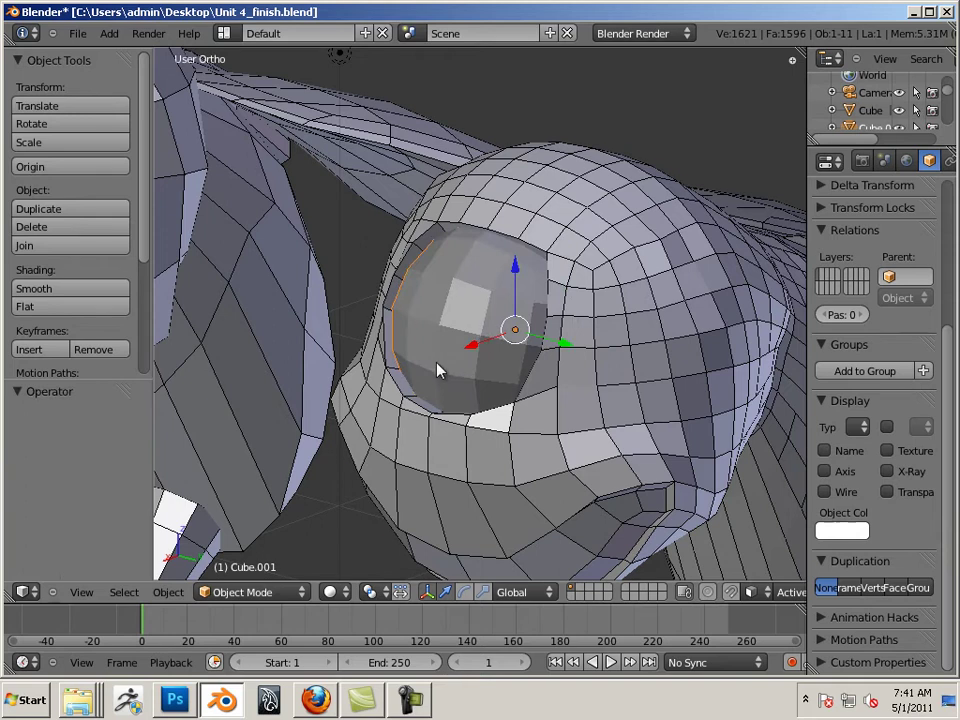
# Reselect the head and the eye sphere from a lower angle on the eye.
pyautogui.rightClick(450, 366)
pyautogui.rightClick(456, 364)
pyautogui.rightClick(540, 337)
pyautogui.rightClick(477, 333)
pyautogui.moveTo(531, 347); pyautogui.dragTo(461, 336, button='middle')
# Shift the eye about 0.13 along X, then undo it.
pyautogui.press('g')
pyautogui.press('x')
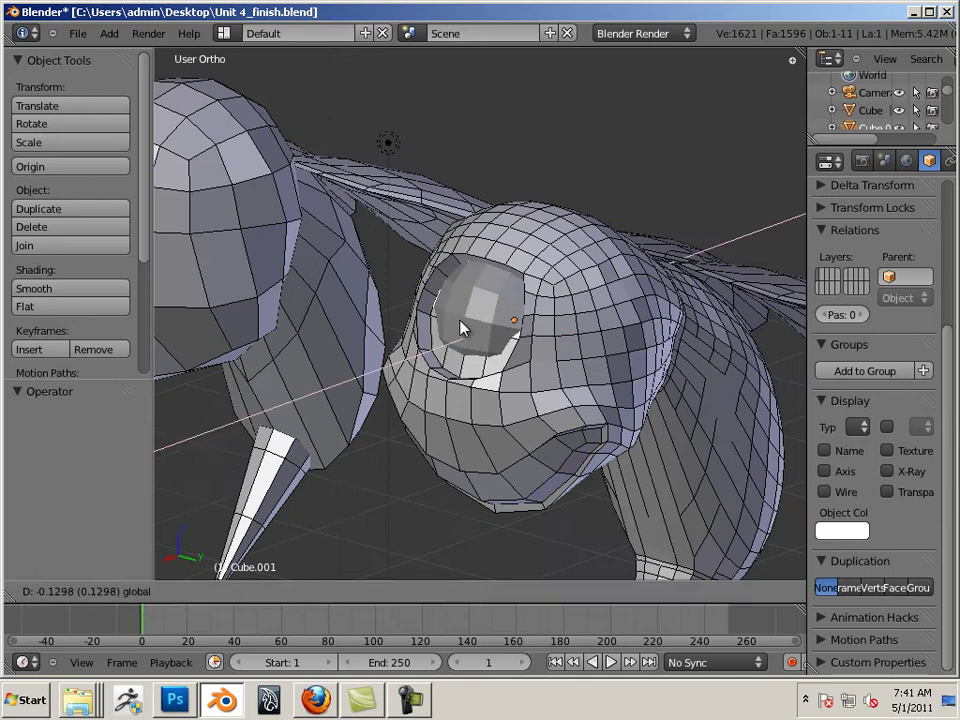
pyautogui.click(460, 330)
pyautogui.hotkey('ctrl', 'z')
# Orbit from a front view of the head out to the whole bee.
pyautogui.moveTo(467, 461); pyautogui.dragTo(484, 411, button='middle')
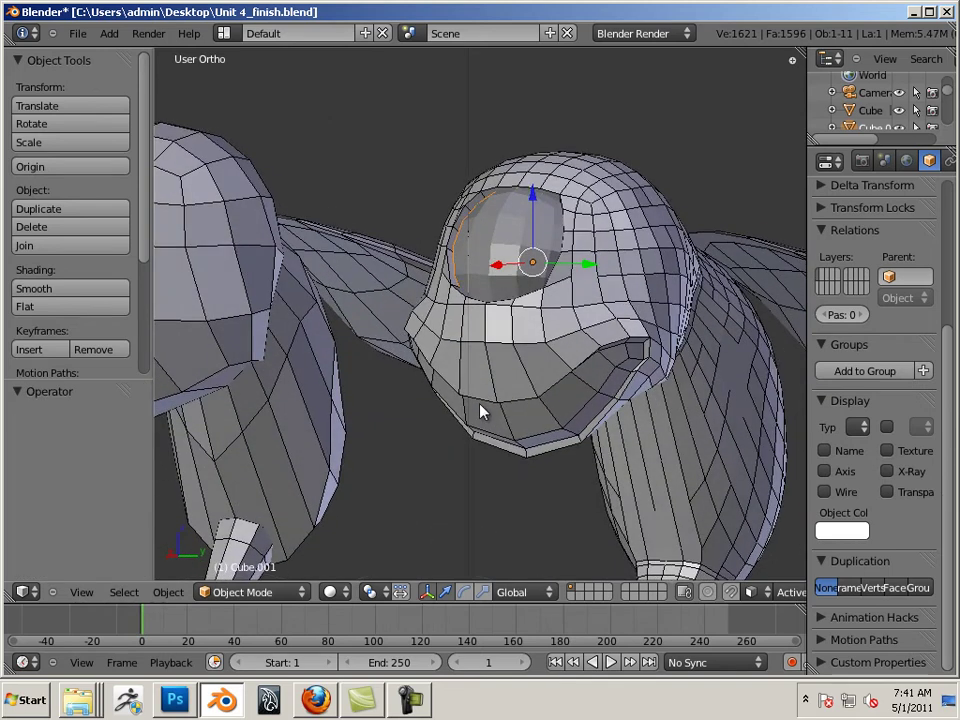
pyautogui.moveTo(572, 388); pyautogui.dragTo(500, 298, button='middle')
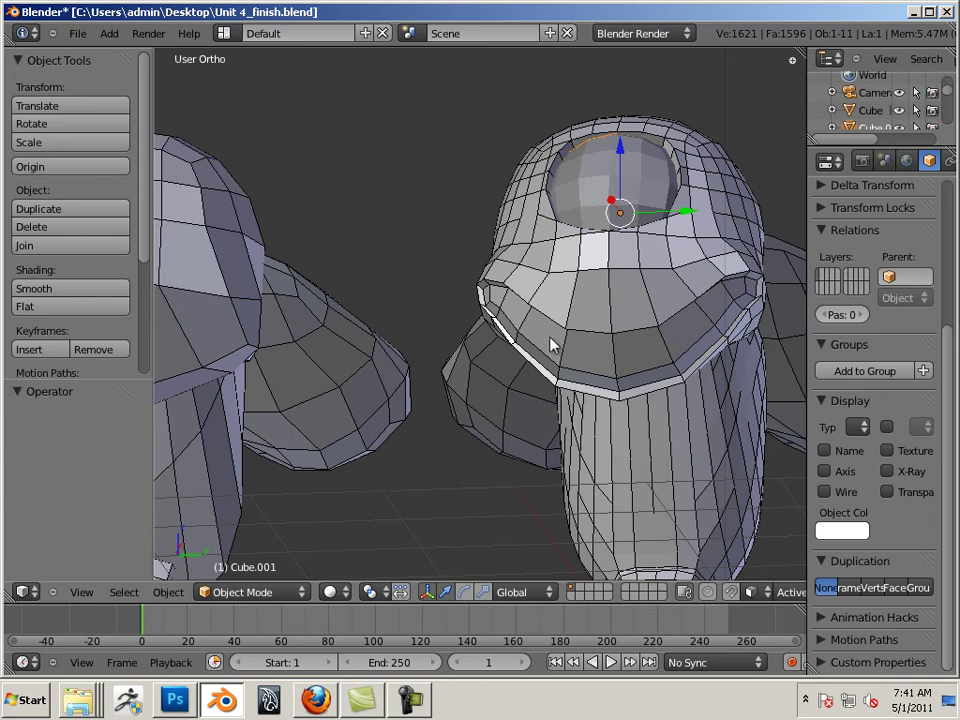
pyautogui.moveTo(551, 344); pyautogui.dragTo(433, 272, button='middle')
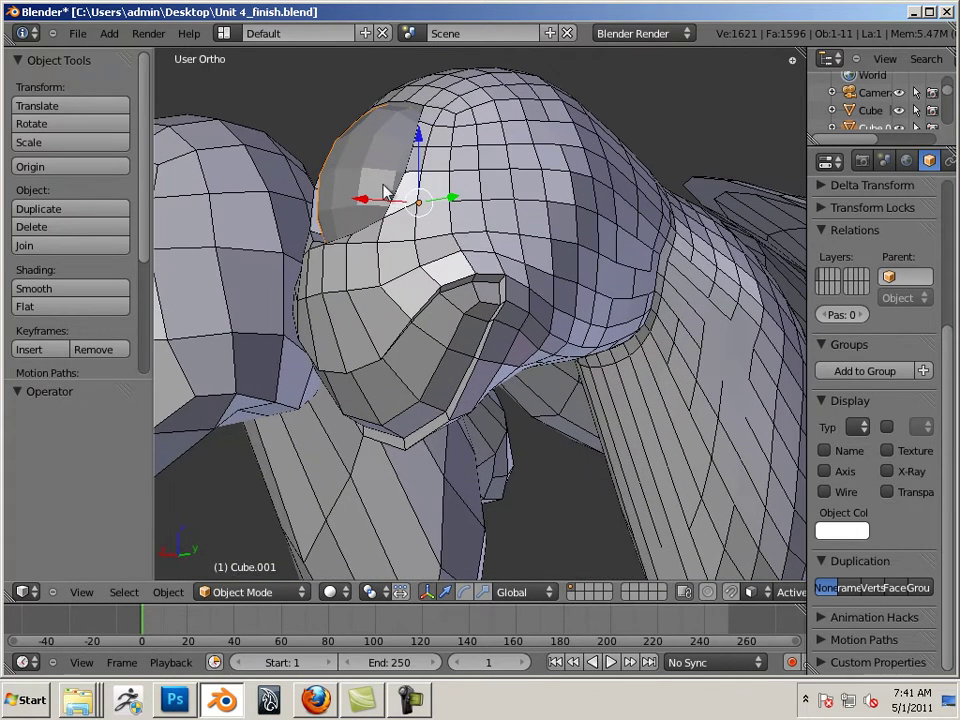
pyautogui.moveTo(574, 268); pyautogui.dragTo(514, 326, button='middle')
pyautogui.scroll(-2, 500, 320)
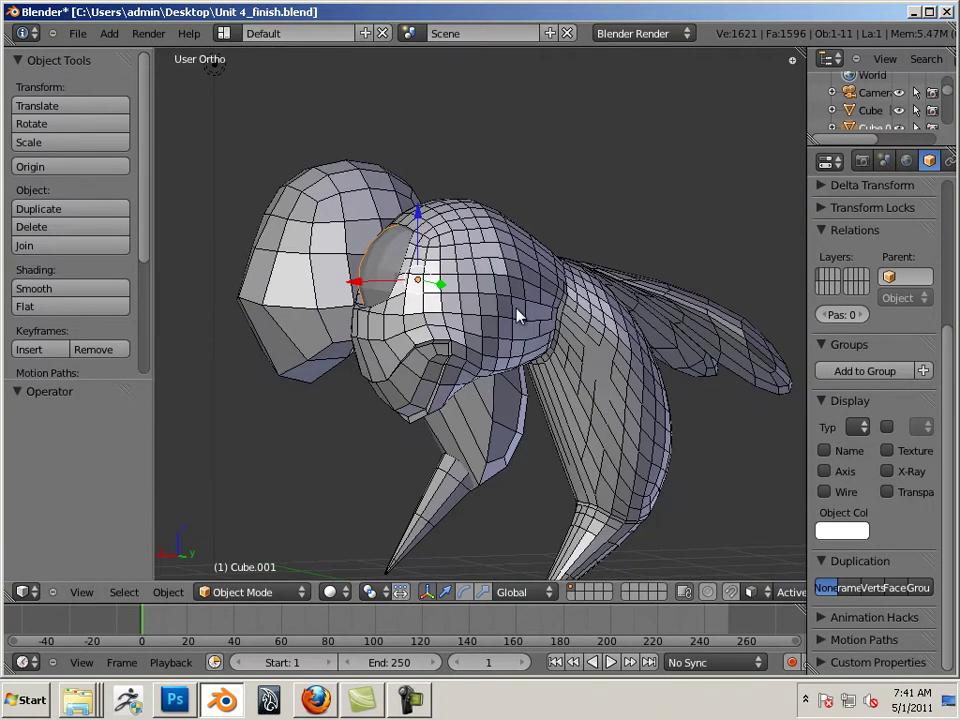
# Select the bee's body, head and wing in turn, ending on a level front view of both bees.
pyautogui.rightClick(512, 312)
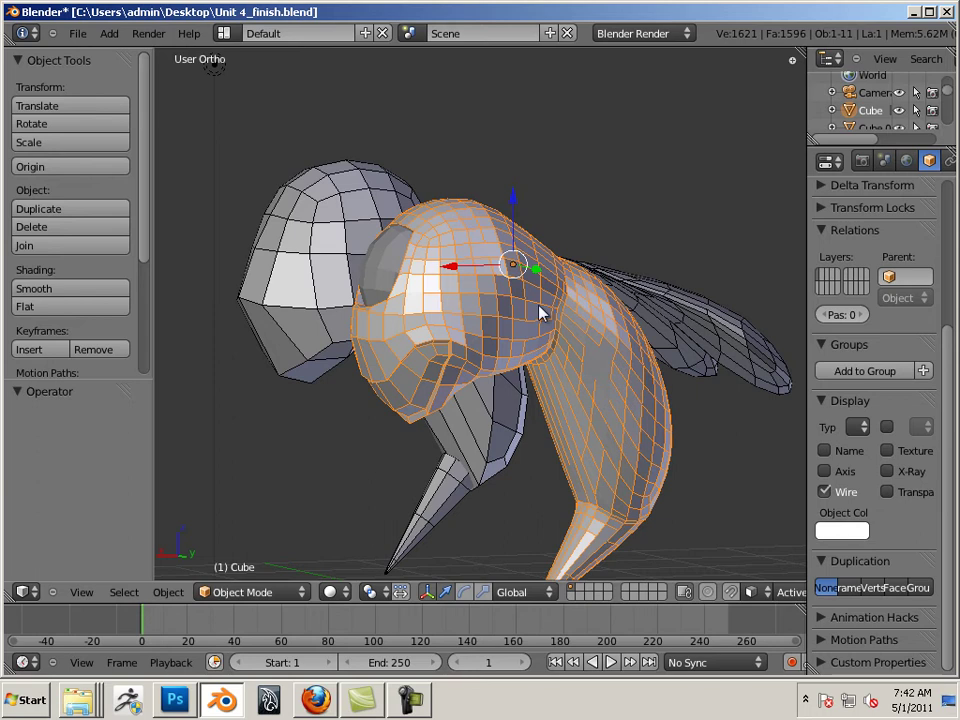
pyautogui.moveTo(446, 333); pyautogui.dragTo(467, 296, button='middle')
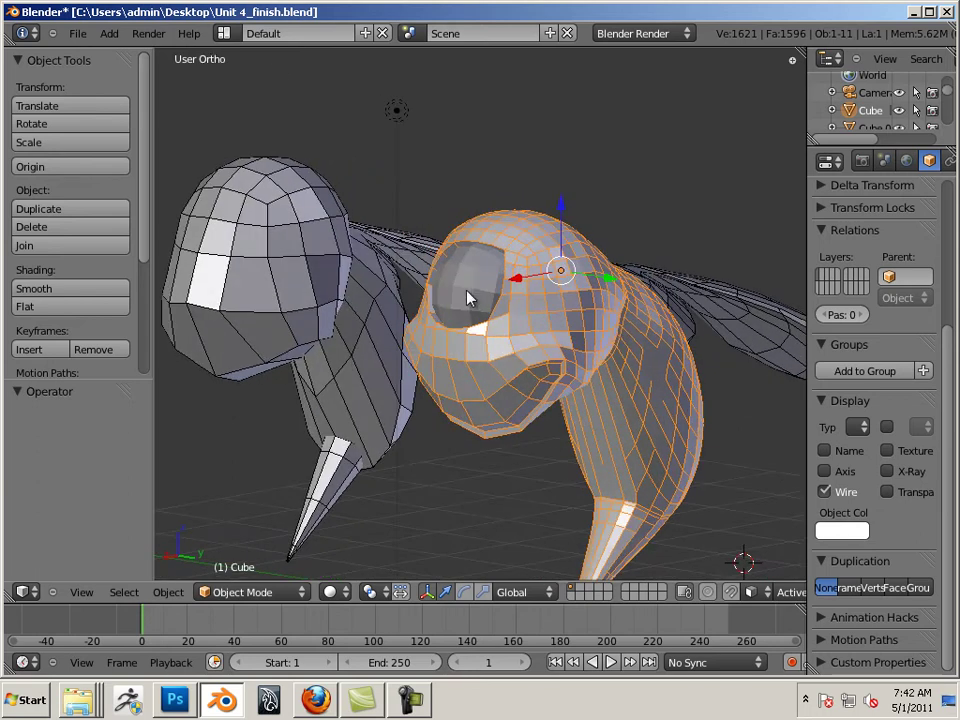
pyautogui.rightClick(467, 296)
pyautogui.rightClick(494, 412)
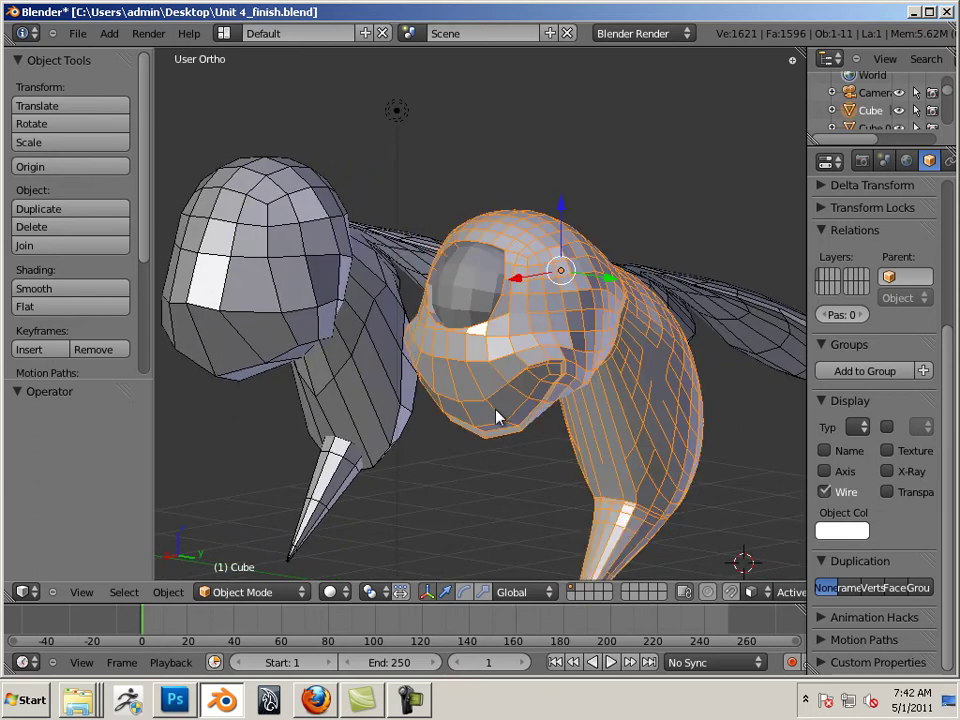
pyautogui.rightClick(665, 314)
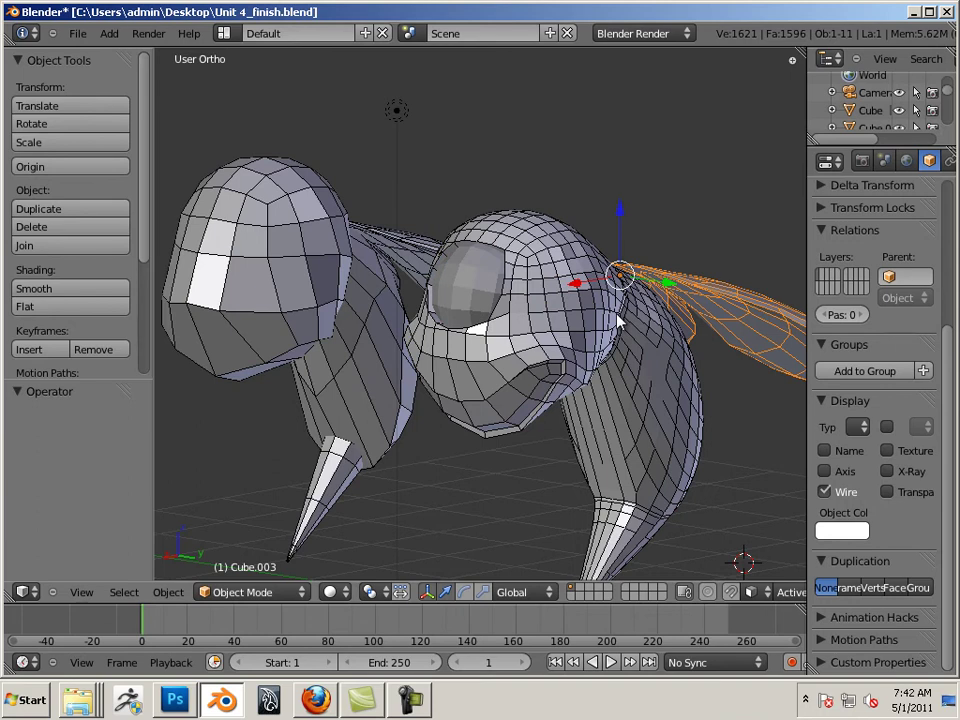
pyautogui.scroll(-3, 683, 349)
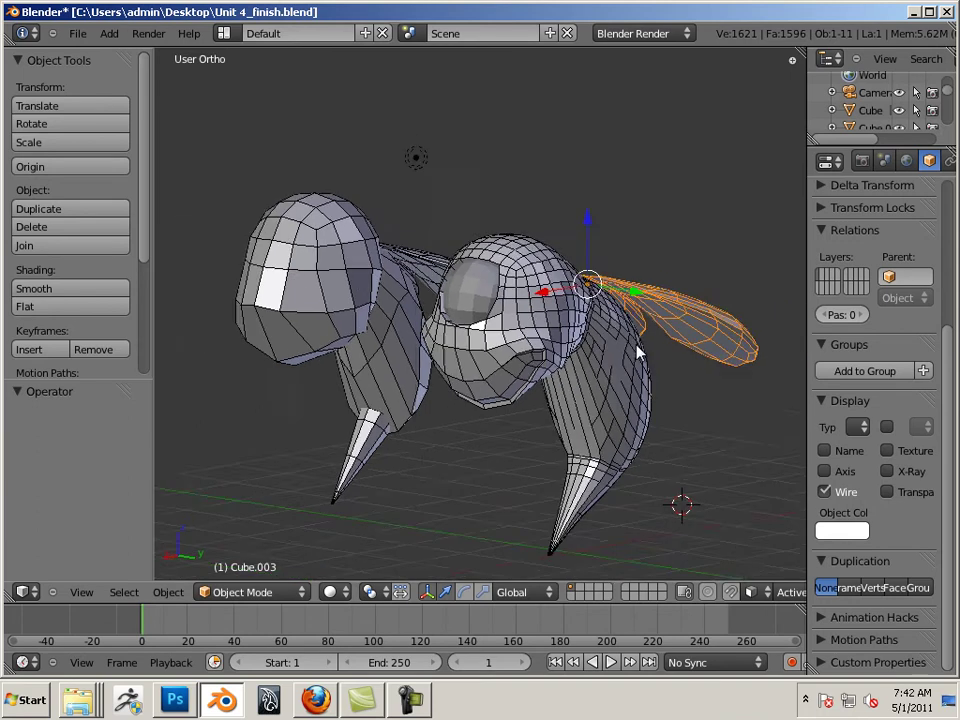
pyautogui.moveTo(683, 349)
pyautogui.mouseDown(button='middle')
pyautogui.moveTo(641, 351)
pyautogui.moveTo(669, 350)
pyautogui.mouseUp(button='middle')
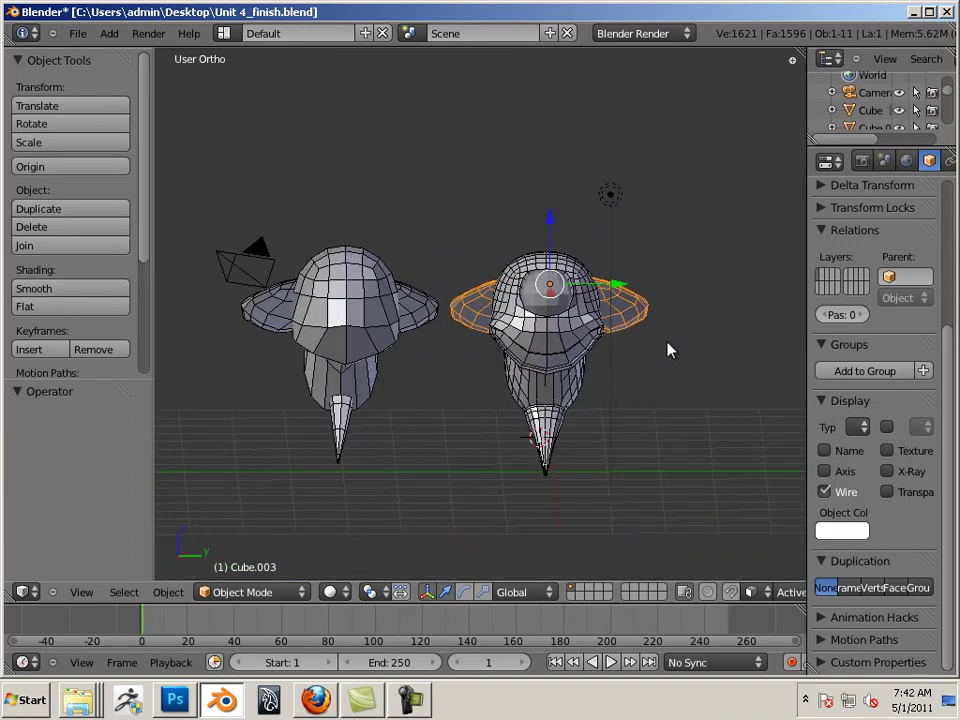
# Box-select every part of the right-hand bee.
pyautogui.press('b')
pyautogui.moveTo(675, 213); pyautogui.dragTo(486, 501)
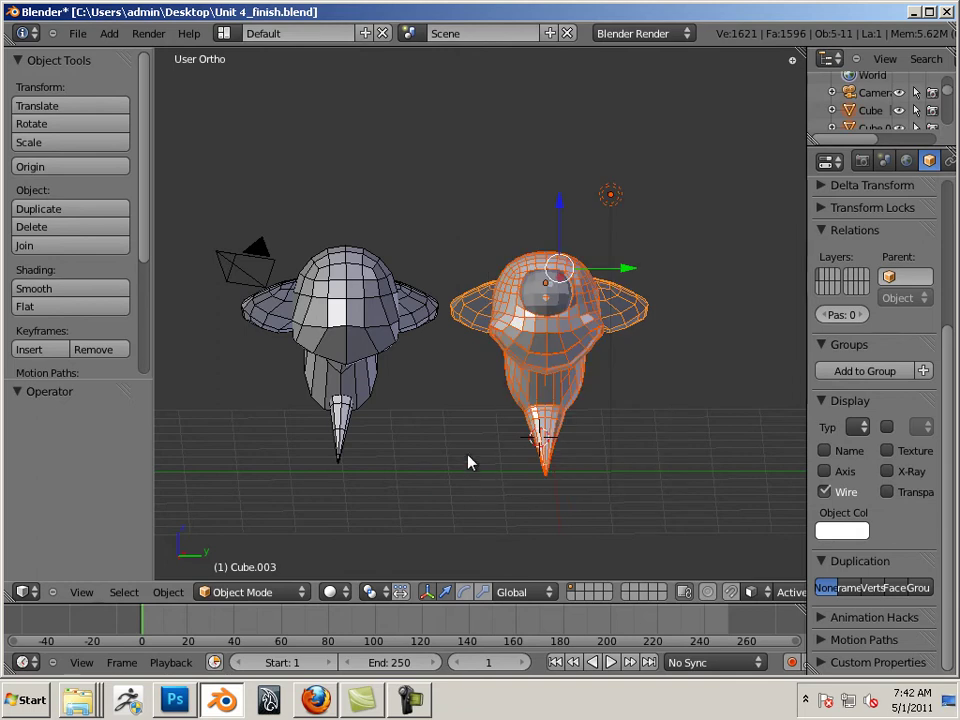
pyautogui.moveTo(467, 459); pyautogui.dragTo(548, 313, button='middle')
pyautogui.scroll(4, 581, 403)
# On frame 2, nudge the bee by X -0.028, Y 0.020, Z 0.023, then select its eye.
pyautogui.press('Right')
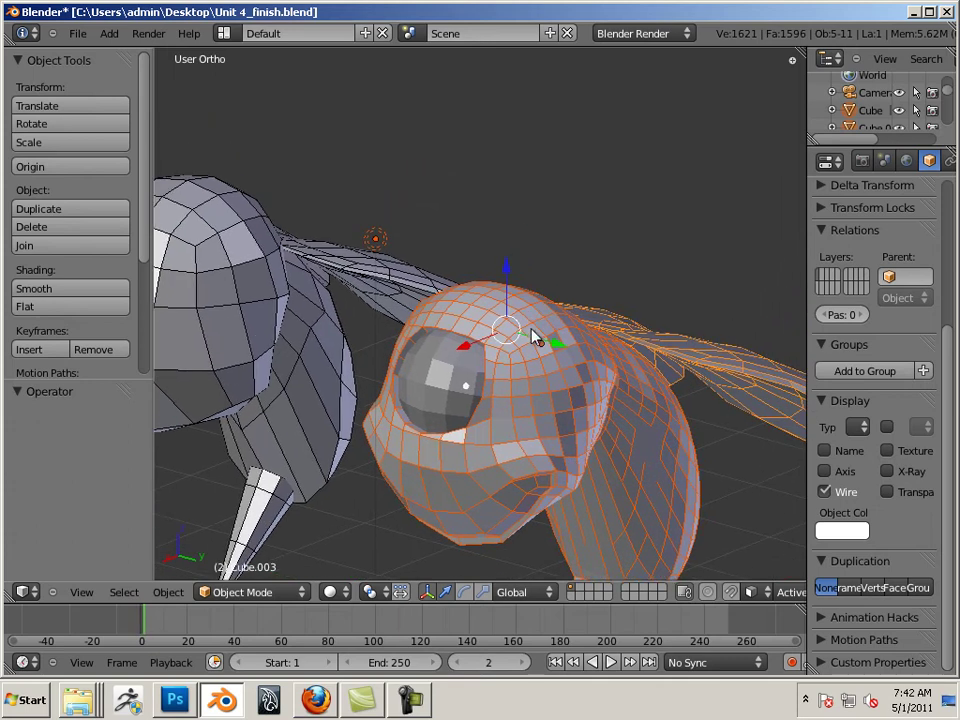
pyautogui.press('g')
pyautogui.click(527, 375)
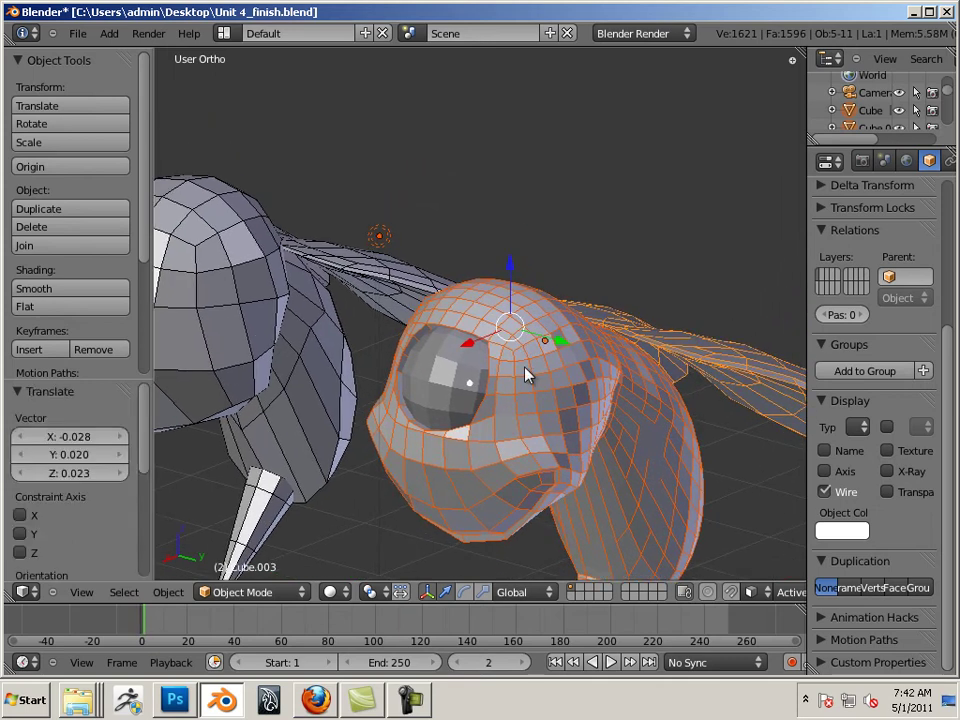
pyautogui.moveTo(557, 310); pyautogui.dragTo(716, 427, button='middle')
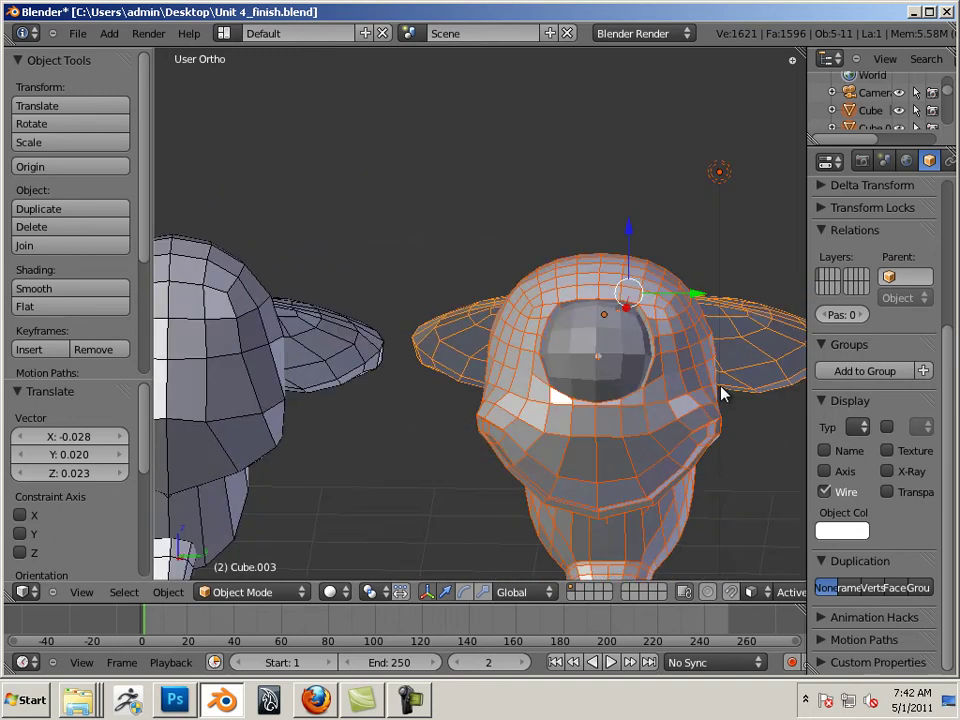
pyautogui.rightClick(600, 352)
pyautogui.scroll(-5, 617, 393)
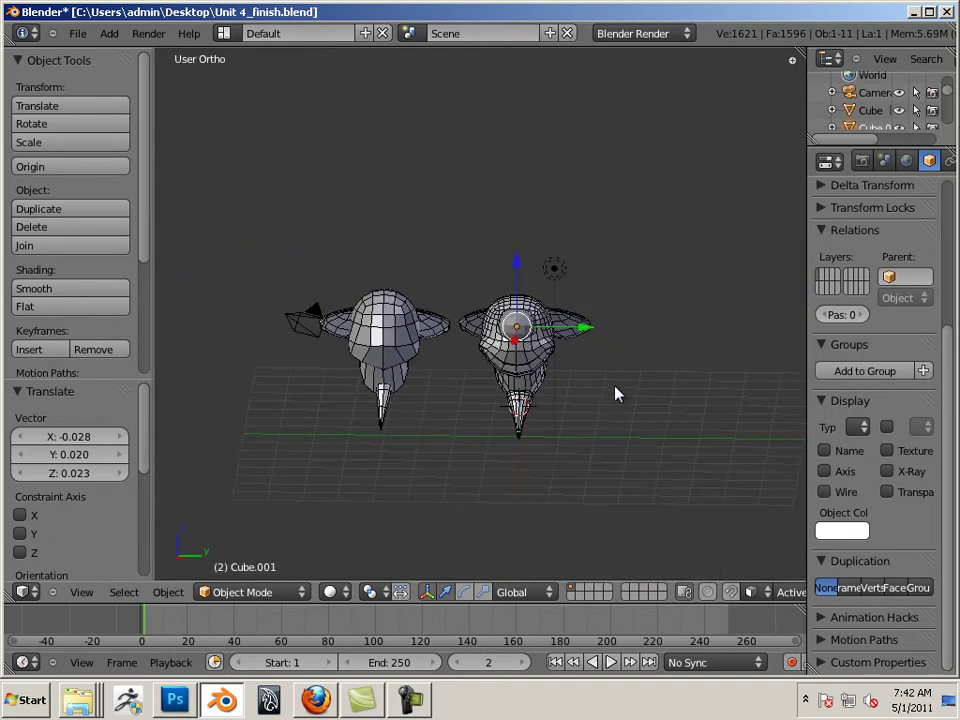
pyautogui.scroll(1, 616, 385)
pyautogui.rightClick(525, 332)
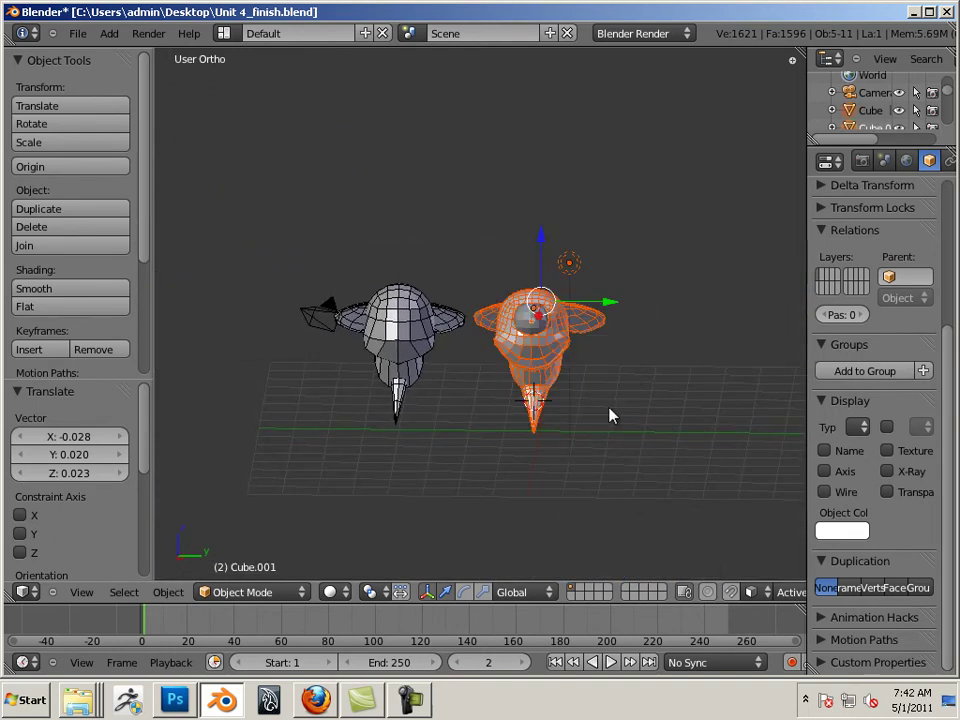
pyautogui.press('a')
pyautogui.moveTo(568, 385); pyautogui.dragTo(546, 386, button='middle')
pyautogui.scroll(2, 510, 429)
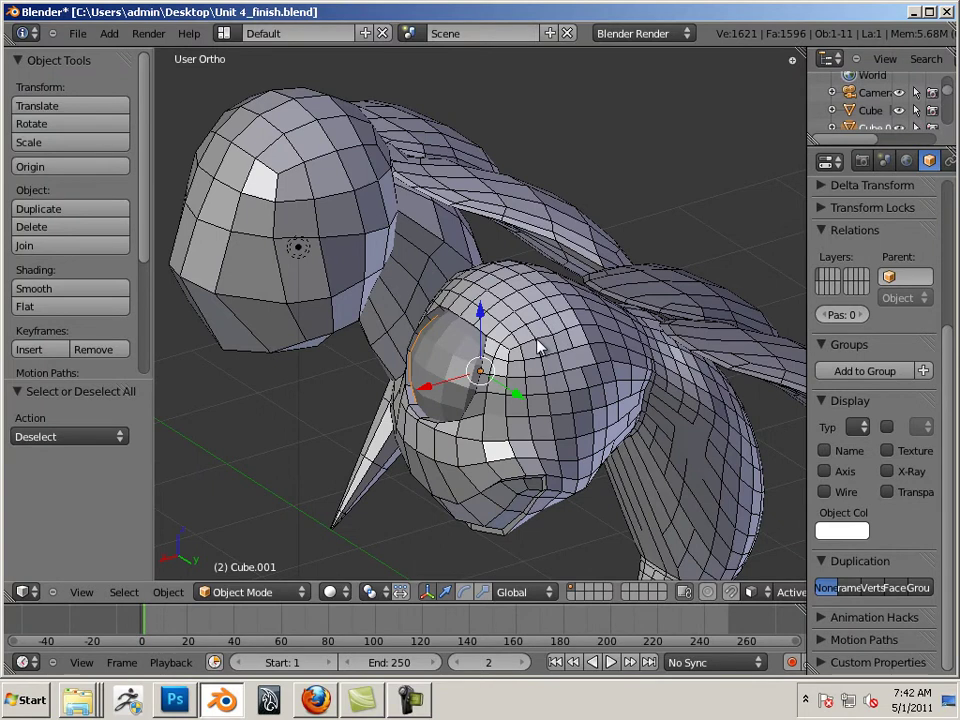
pyautogui.rightClick(547, 346)
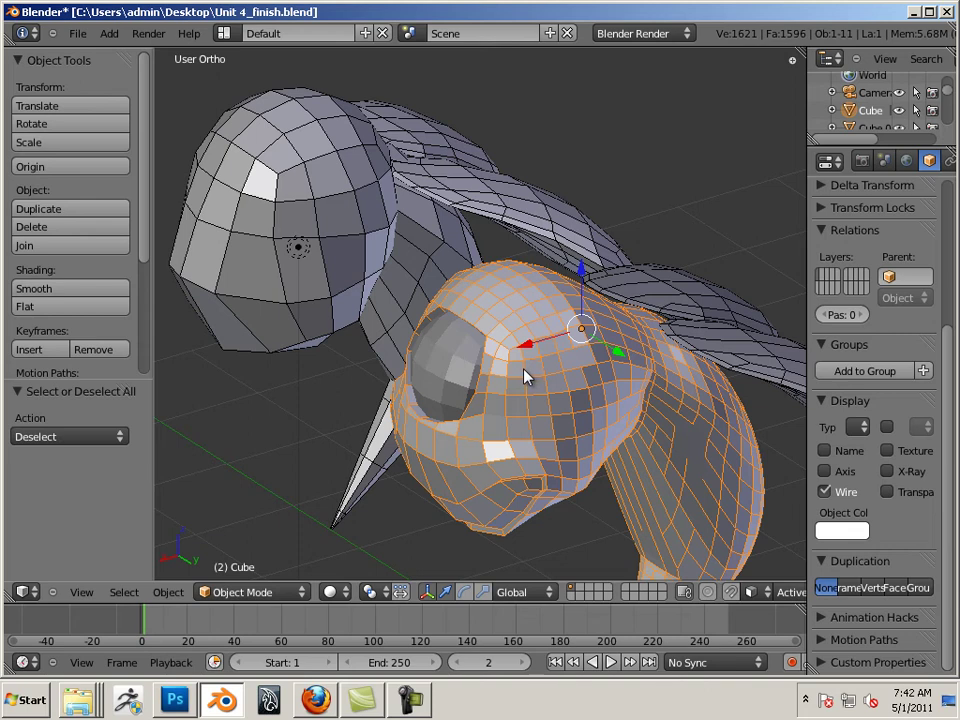
pyautogui.scroll(3, 507, 375)
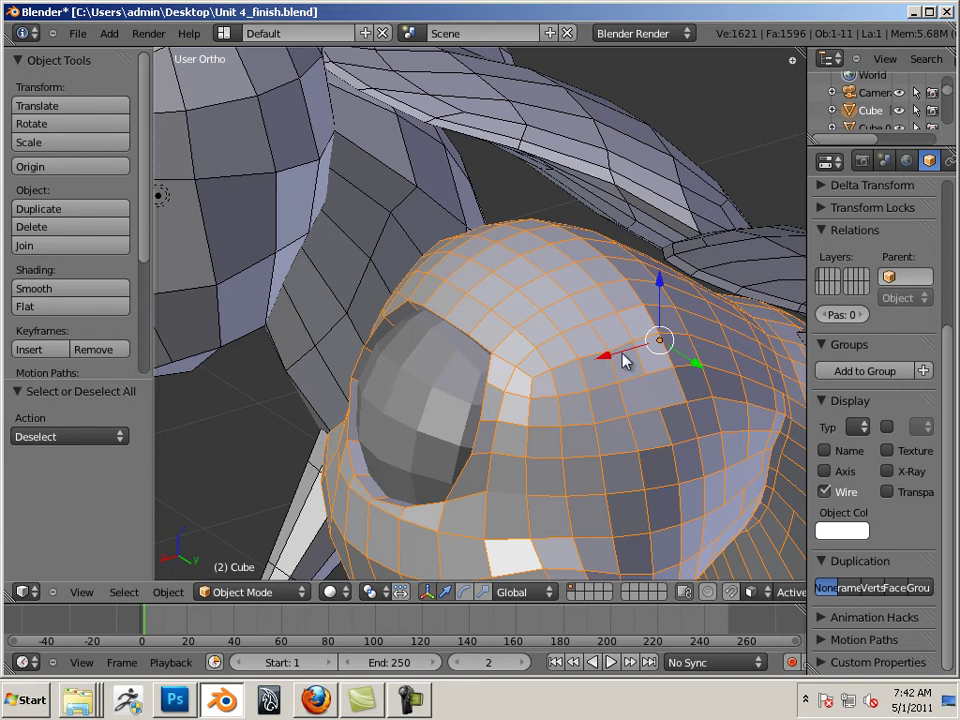
pyautogui.scroll(-4, 621, 358)
pyautogui.moveTo(621, 358); pyautogui.dragTo(645, 300, button='middle')
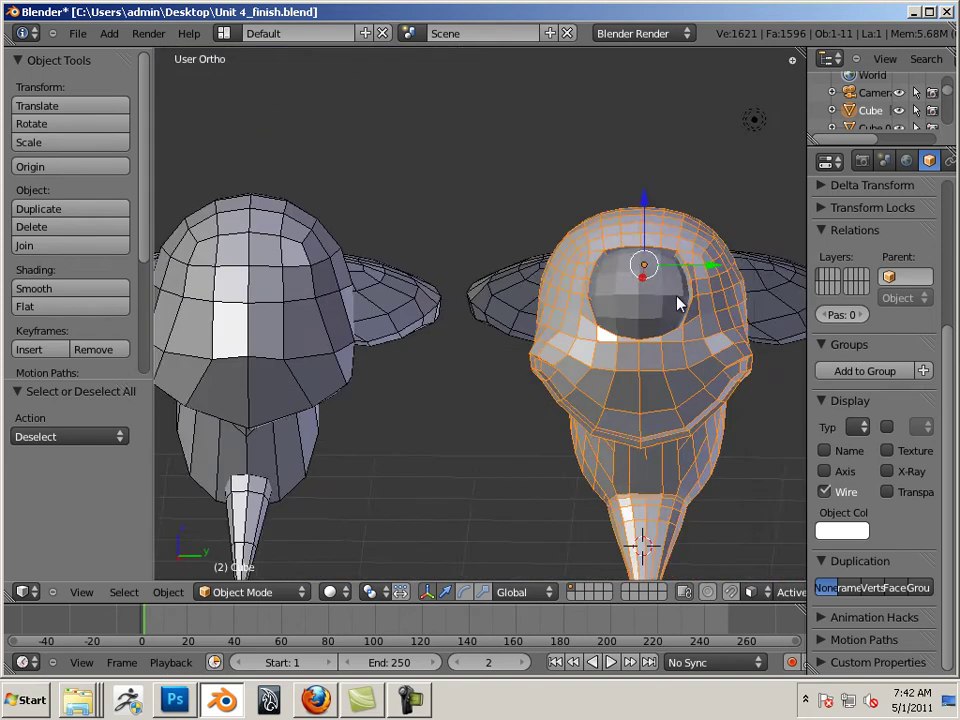
pyautogui.scroll(-4, 678, 304)
pyautogui.press('a')
pyautogui.rightClick(550, 318)
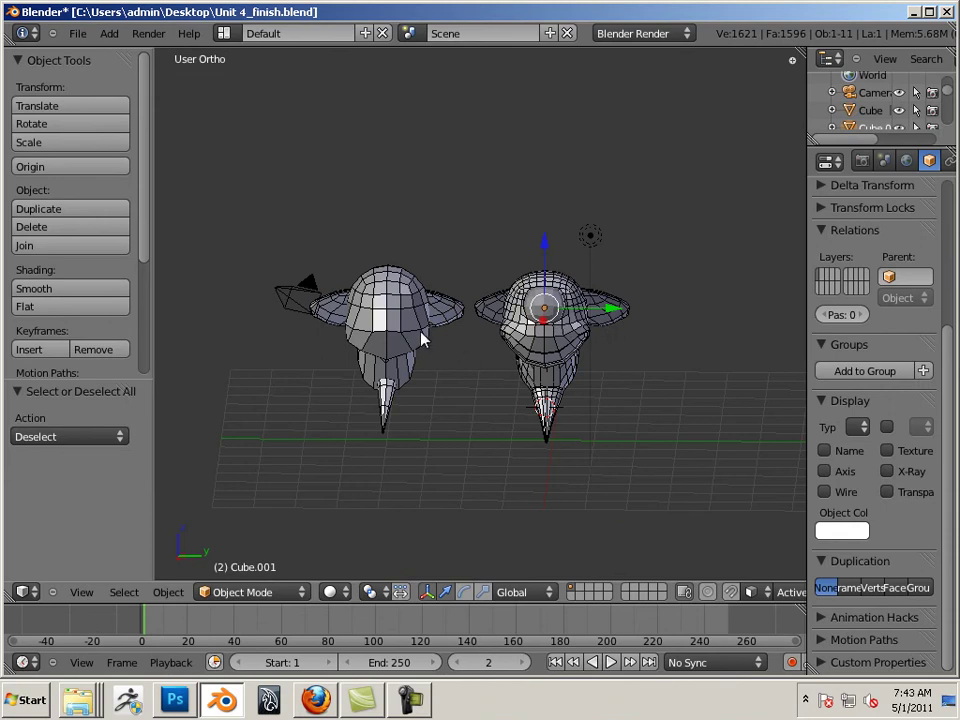
pyautogui.moveTo(414, 257); pyautogui.dragTo(354, 435)
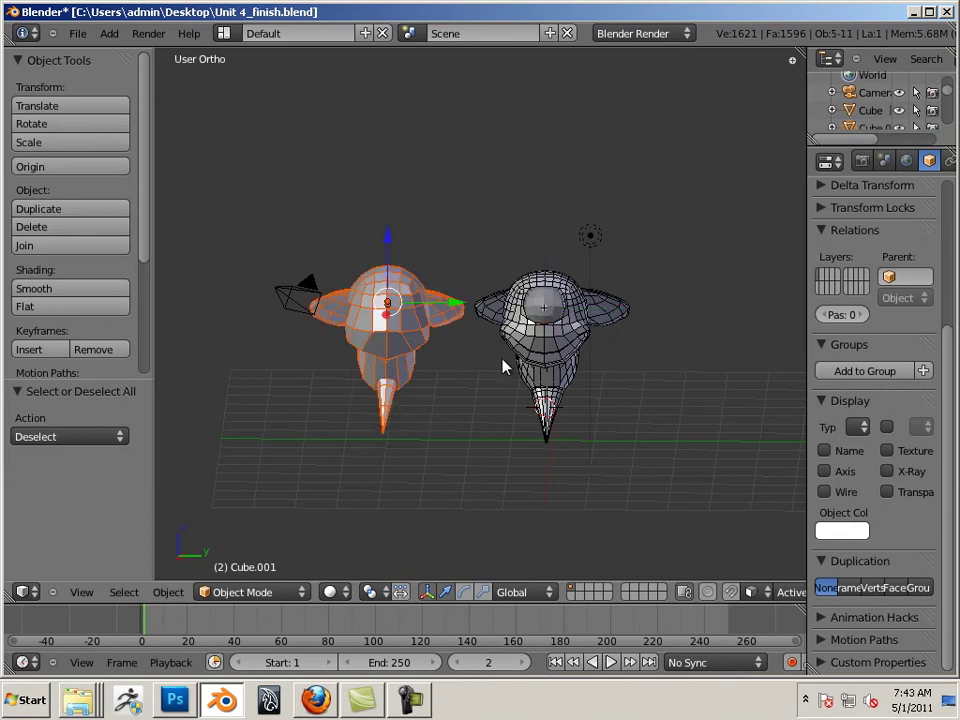
pyautogui.rightClick(527, 345)
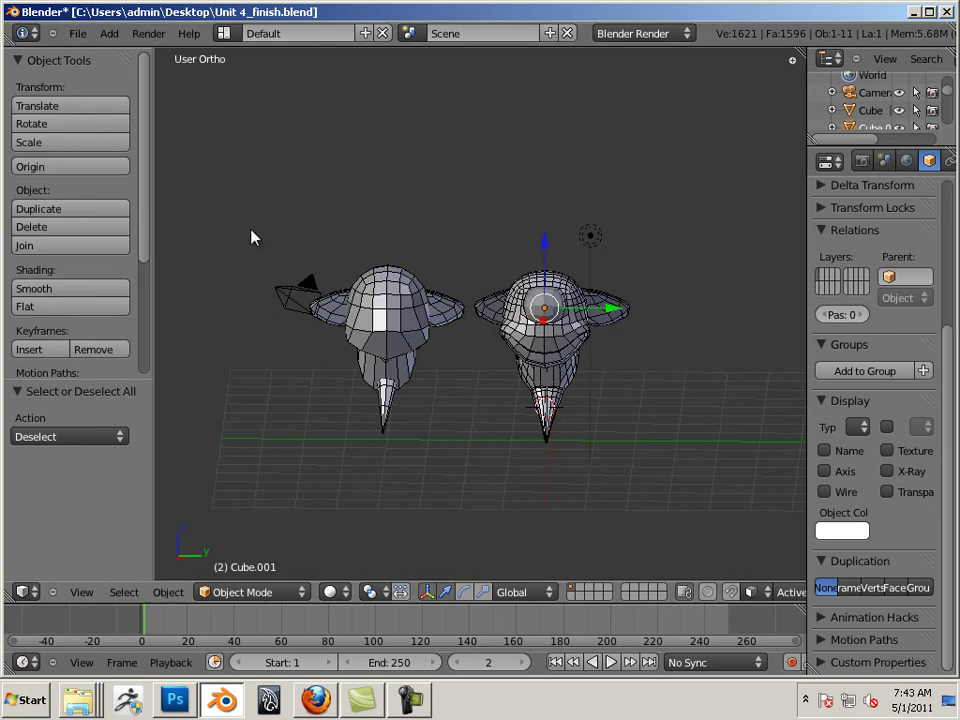
pyautogui.scroll(3, 300, 250)
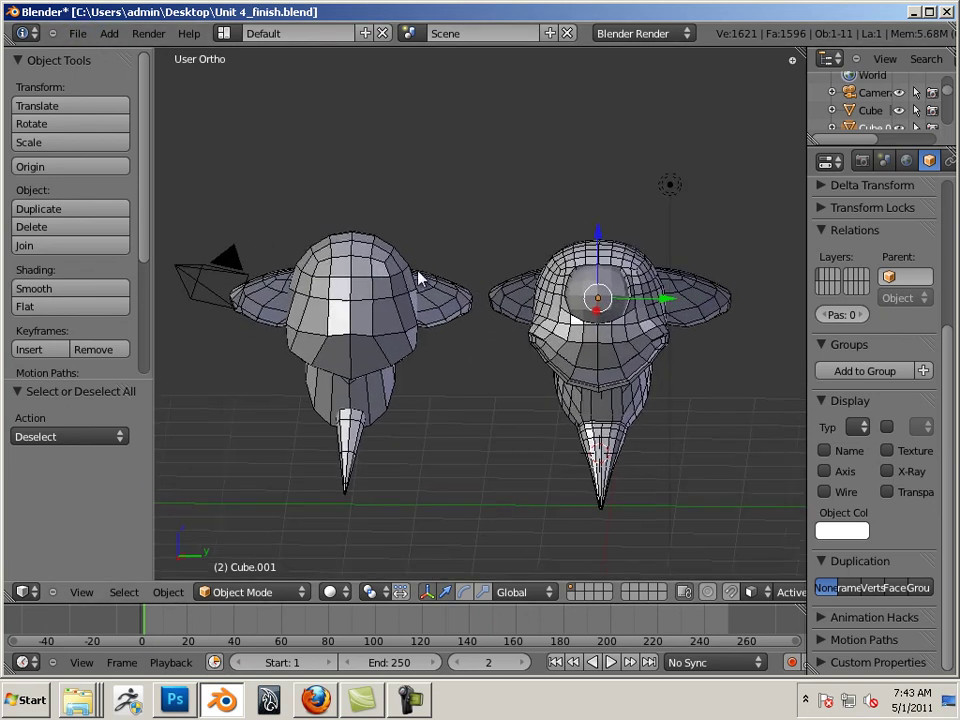
pyautogui.moveTo(418, 279); pyautogui.dragTo(477, 315, button='middle')
pyautogui.scroll(4, 549, 310)
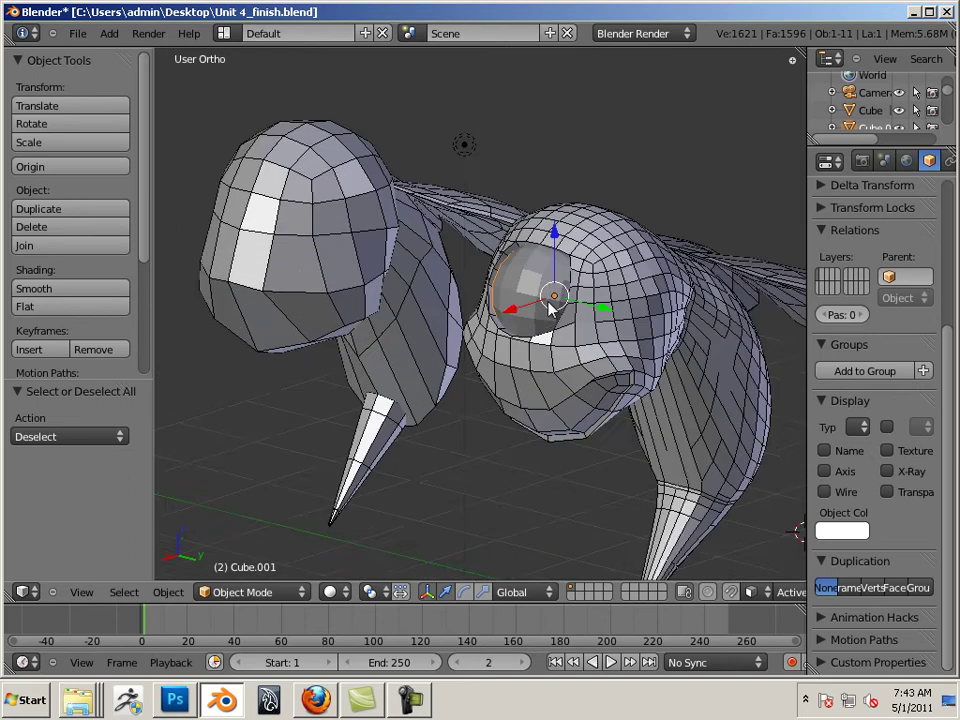
pyautogui.moveTo(549, 310)
pyautogui.mouseDown(button='middle')
pyautogui.moveTo(499, 302)
pyautogui.moveTo(537, 307)
pyautogui.mouseUp(button='middle')
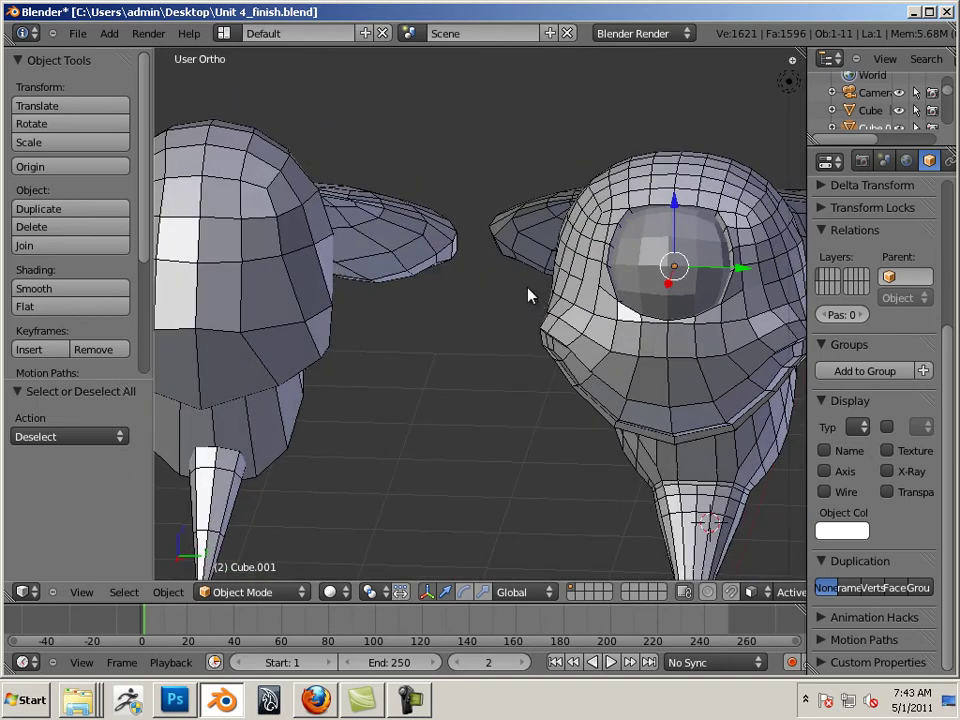